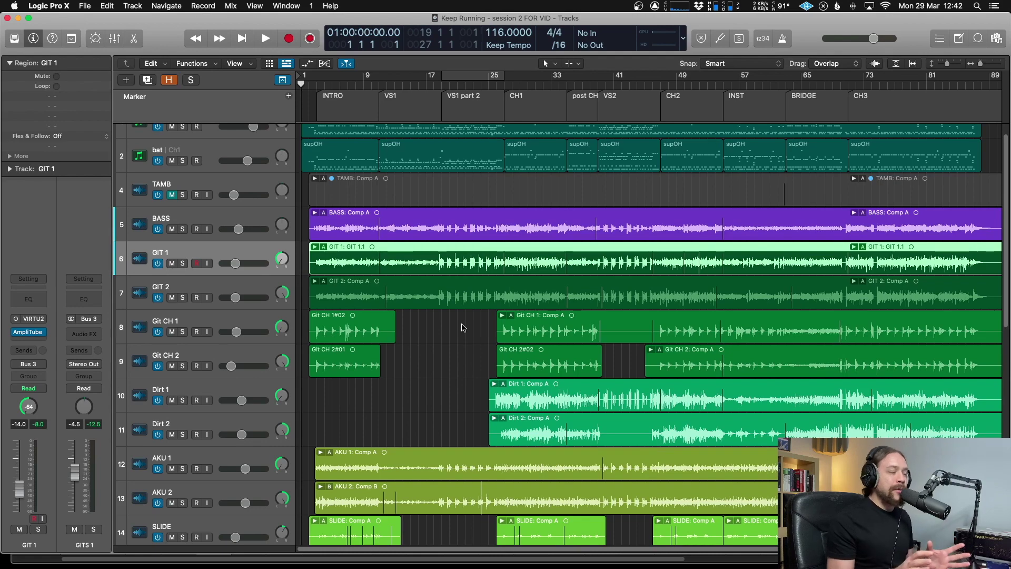
Review the guitar tracks in the track list and select the GIT 1 track.
scroll(462, 328, down, 2)
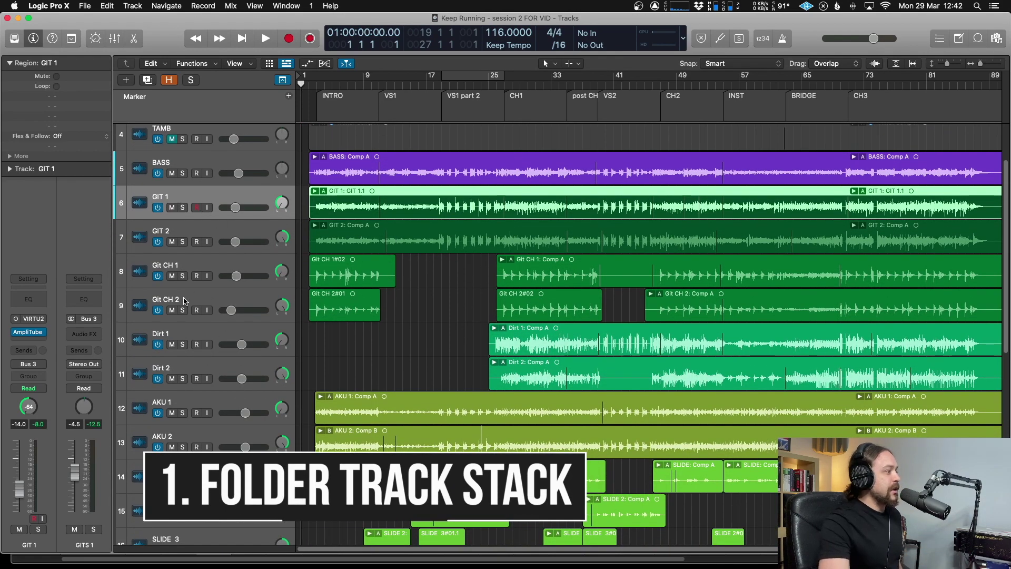
scroll(184, 300, down, 2)
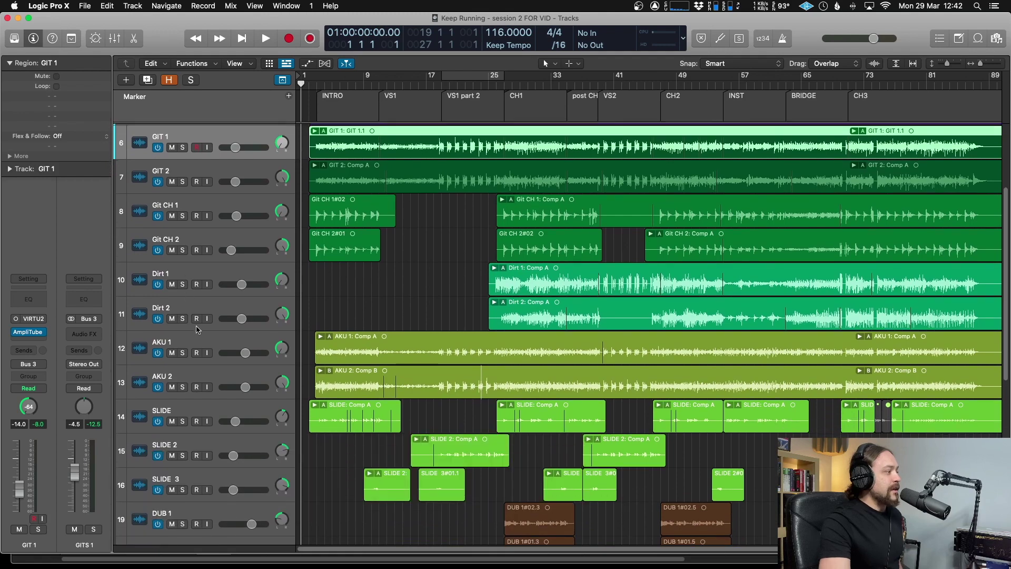
scroll(196, 330, down, 3)
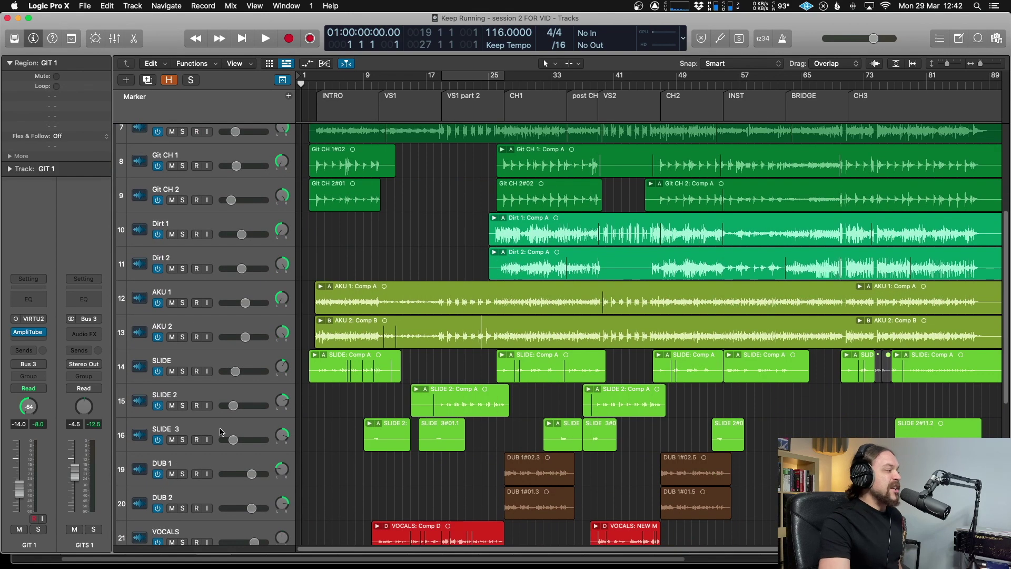
scroll(221, 431, up, 3)
click(437, 291)
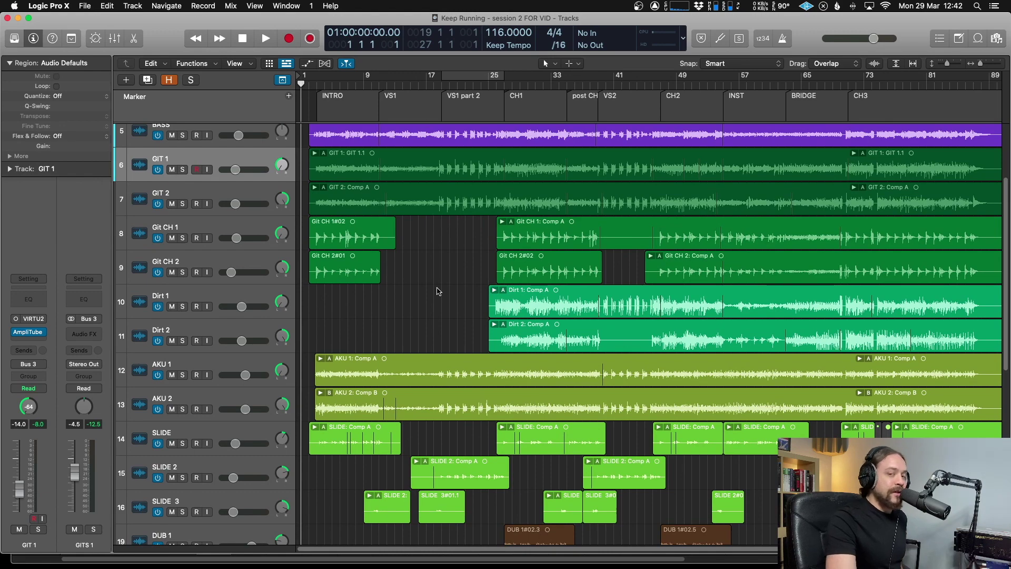
scroll(432, 290, down, 1)
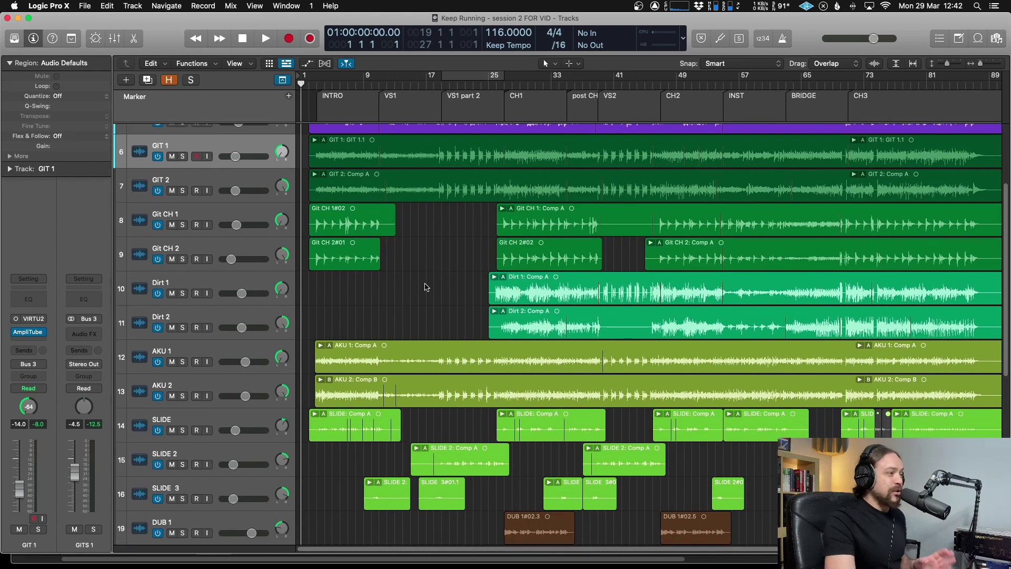
scroll(427, 287, down, 1)
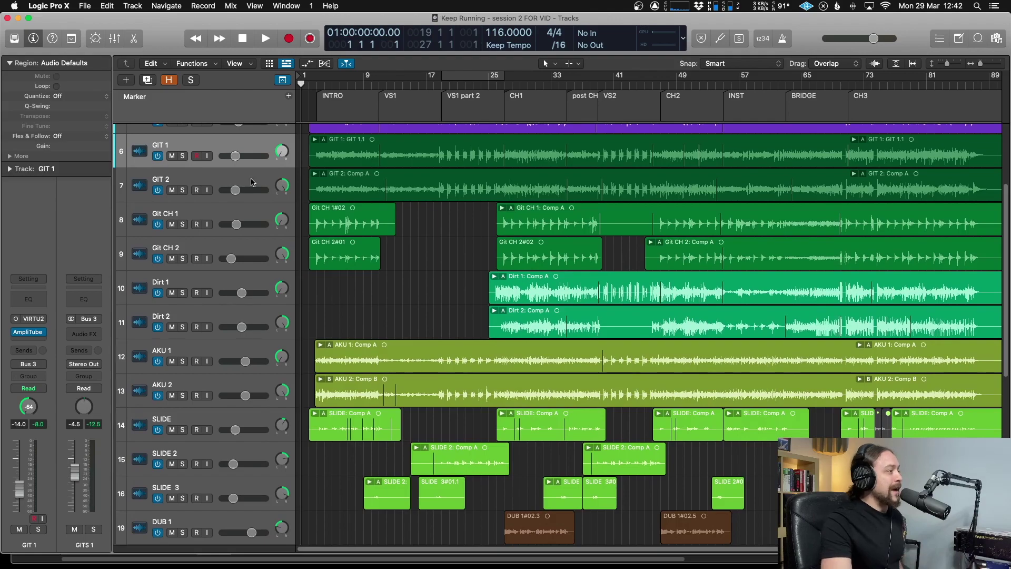
scroll(251, 183, up, 5)
scroll(369, 223, down, 12)
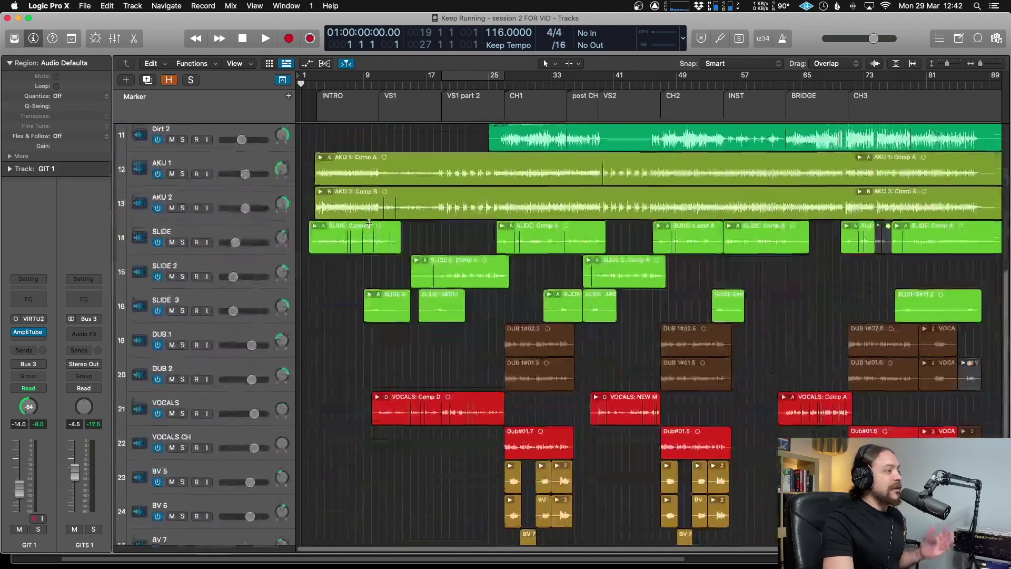
scroll(368, 223, down, 3)
scroll(371, 224, up, 7)
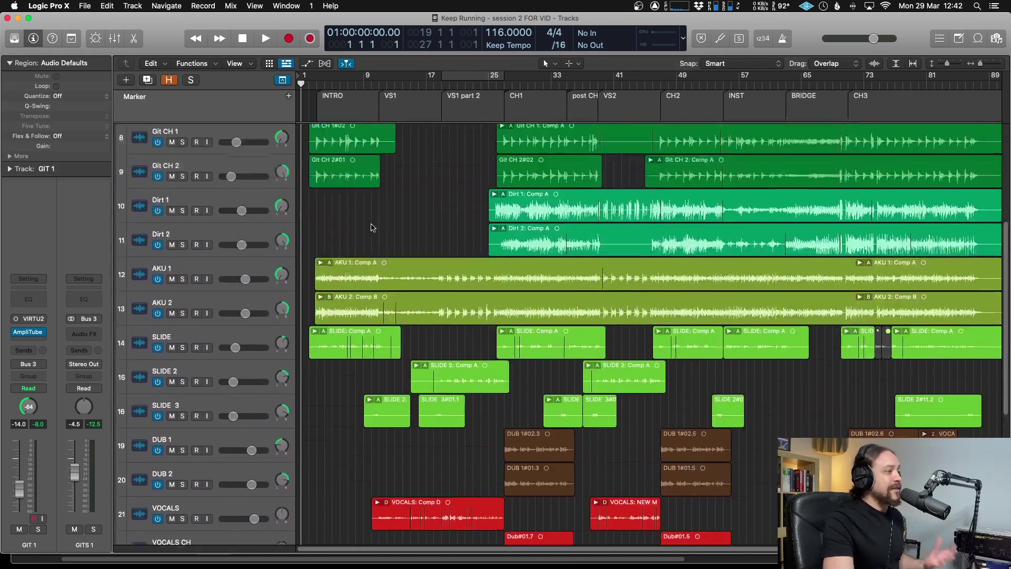
scroll(371, 224, up, 3)
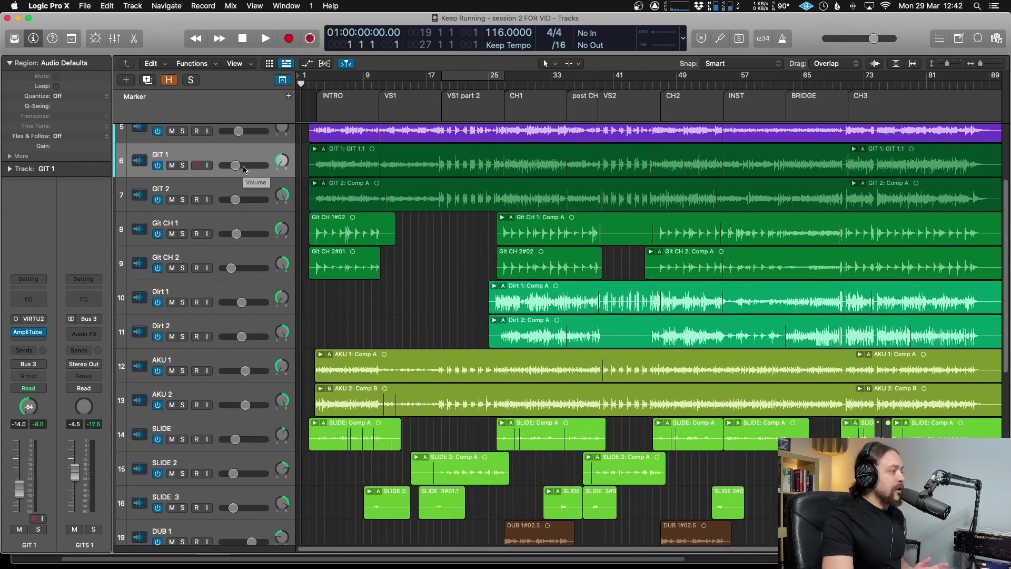
scroll(230, 403, down, 3)
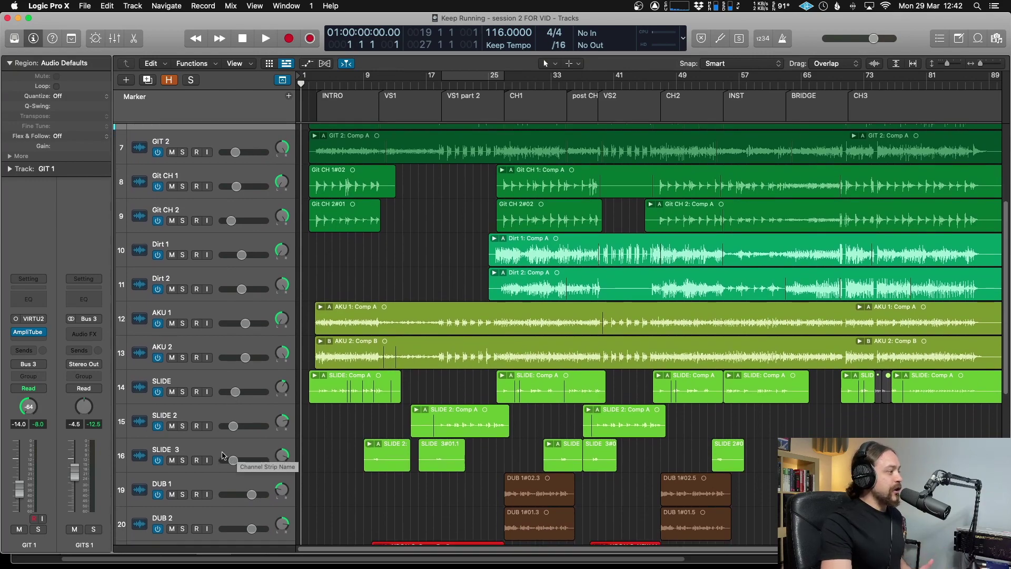
scroll(218, 452, up, 3)
click(214, 168)
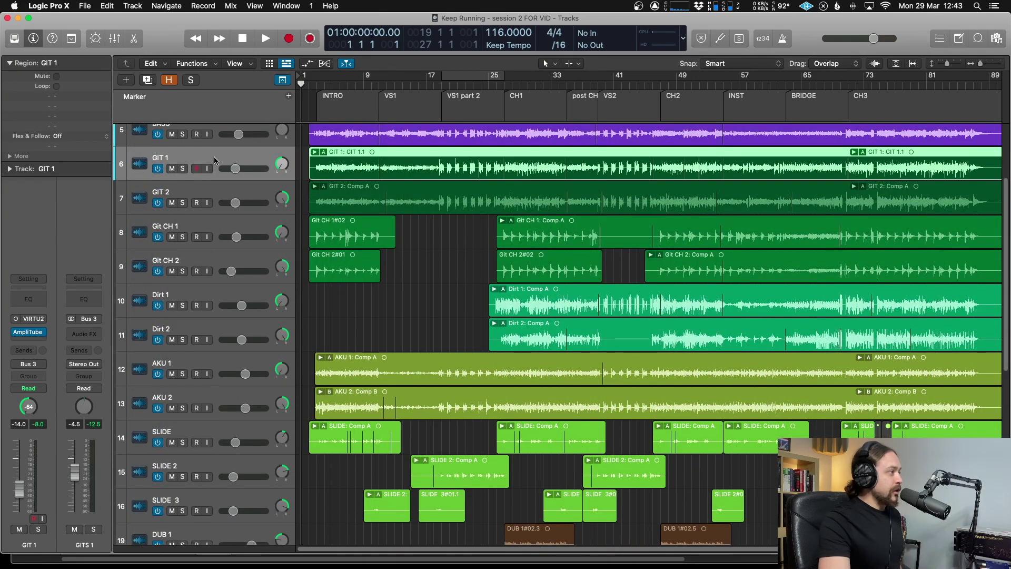
Bring up the Mixer and browse the session's channel strips.
key(super+2)
scroll(367, 499, right, 5)
scroll(185, 527, left, 8)
scroll(199, 527, right, 10)
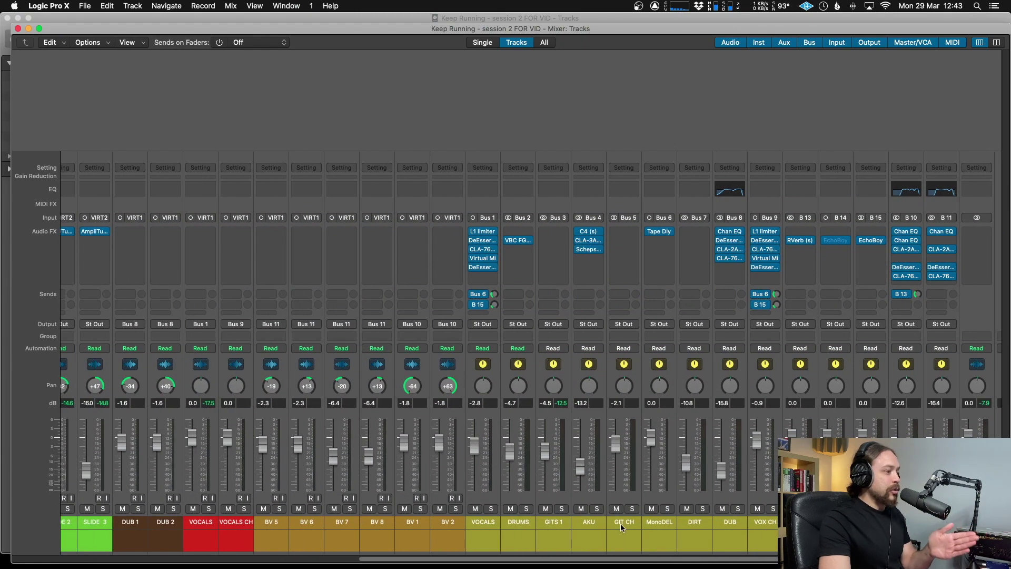
Inspect the GIT CH and GITS 1 guitar bus strips in the Mixer.
click(612, 526)
scroll(618, 524, left, 12)
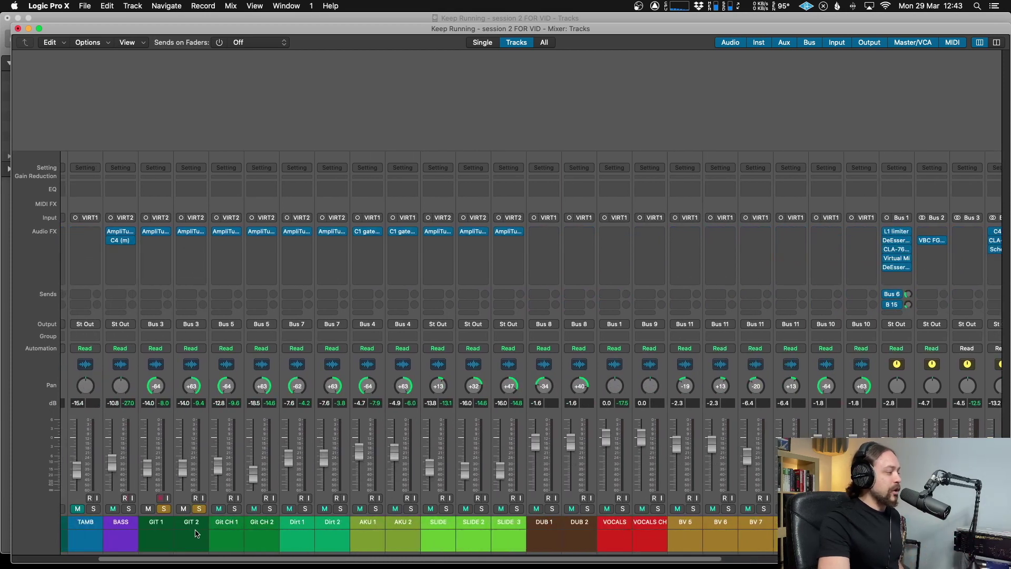
scroll(193, 527, right, 10)
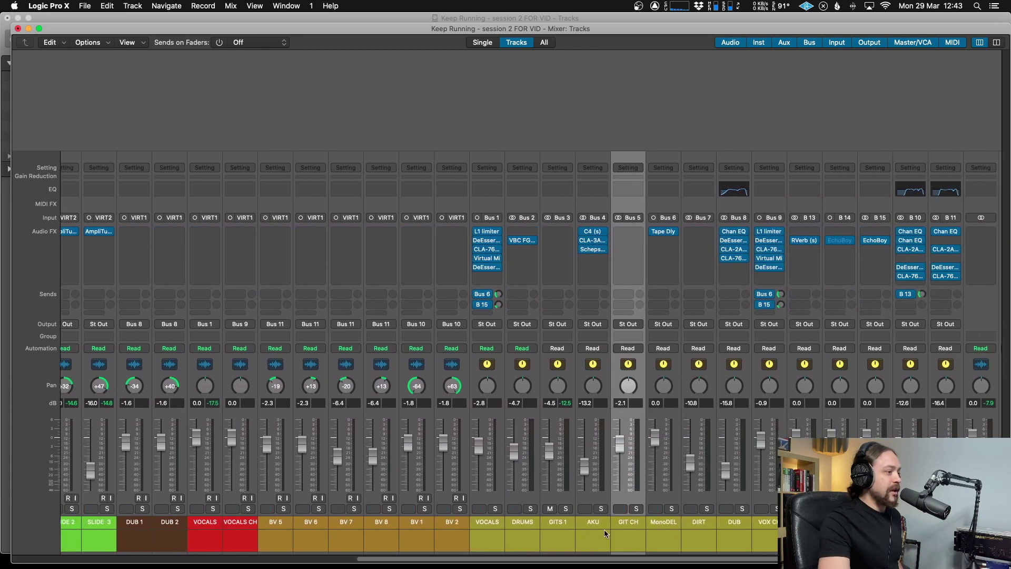
click(561, 525)
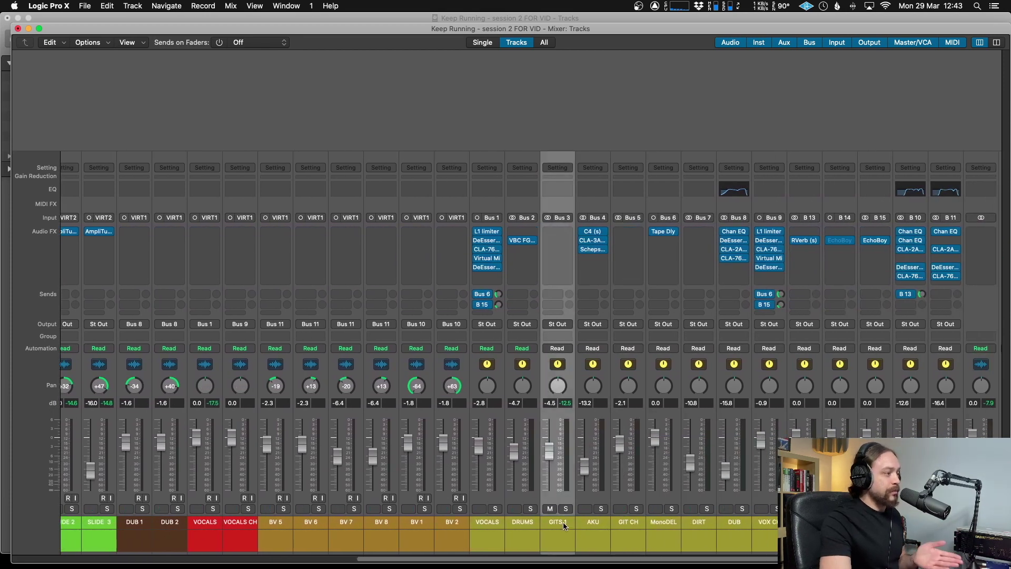
scroll(621, 526, right, 1)
click(621, 526)
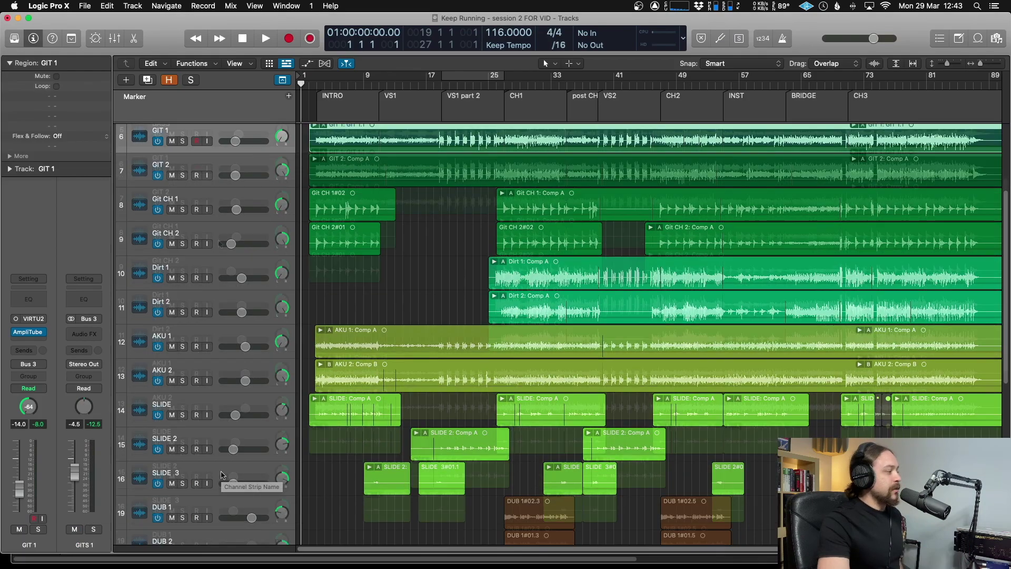
Group the selected guitar tracks GIT 1 through SLIDE 3 into a new folder track stack.
scroll(222, 475, down, 1)
key(super+a)
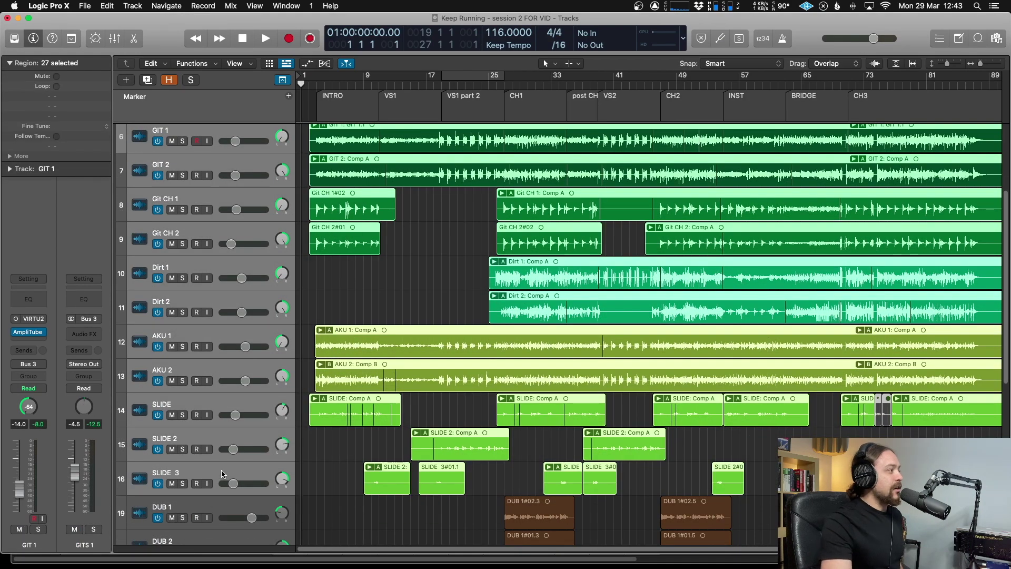
right_click(220, 477)
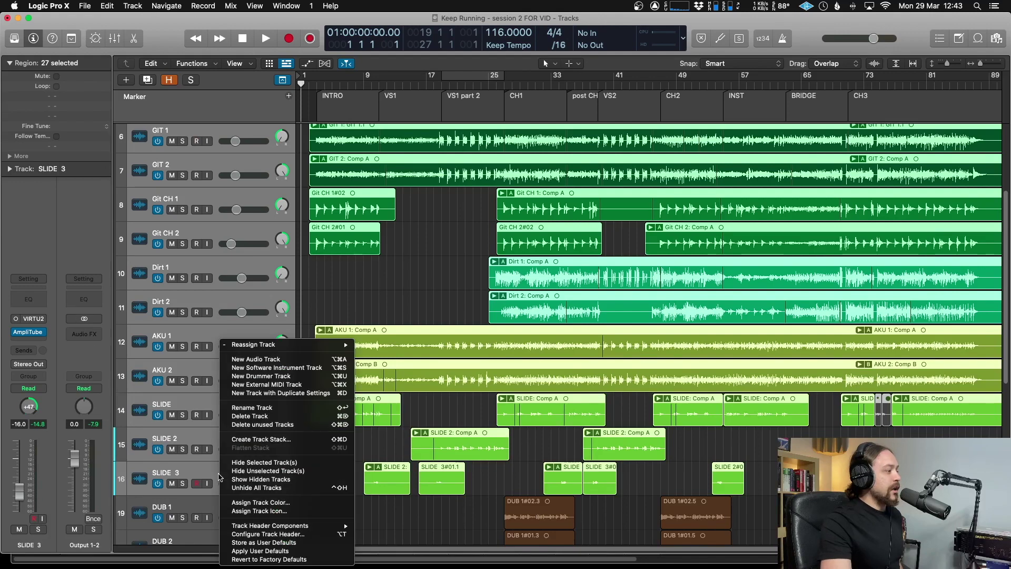
click(282, 443)
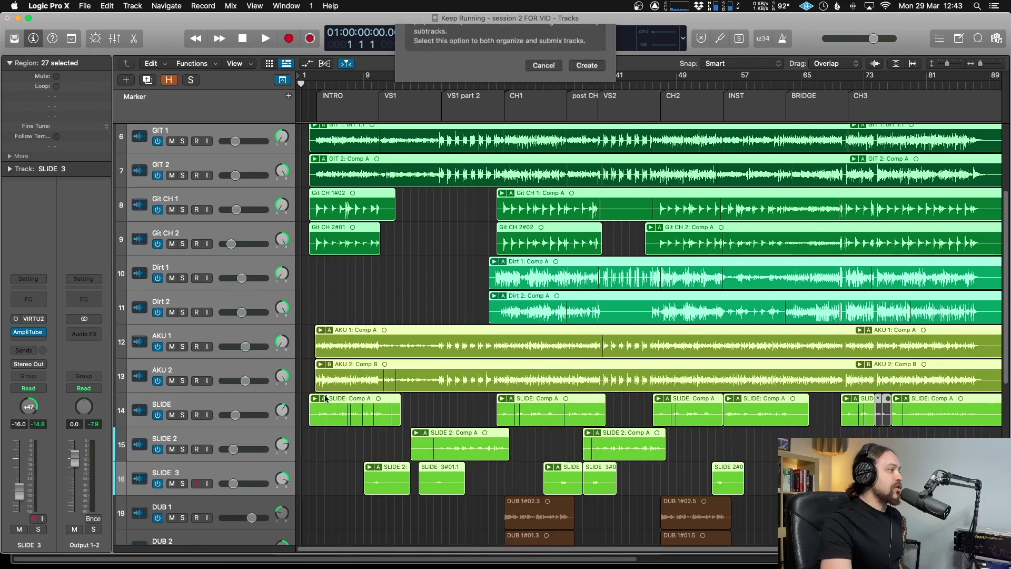
click(437, 53)
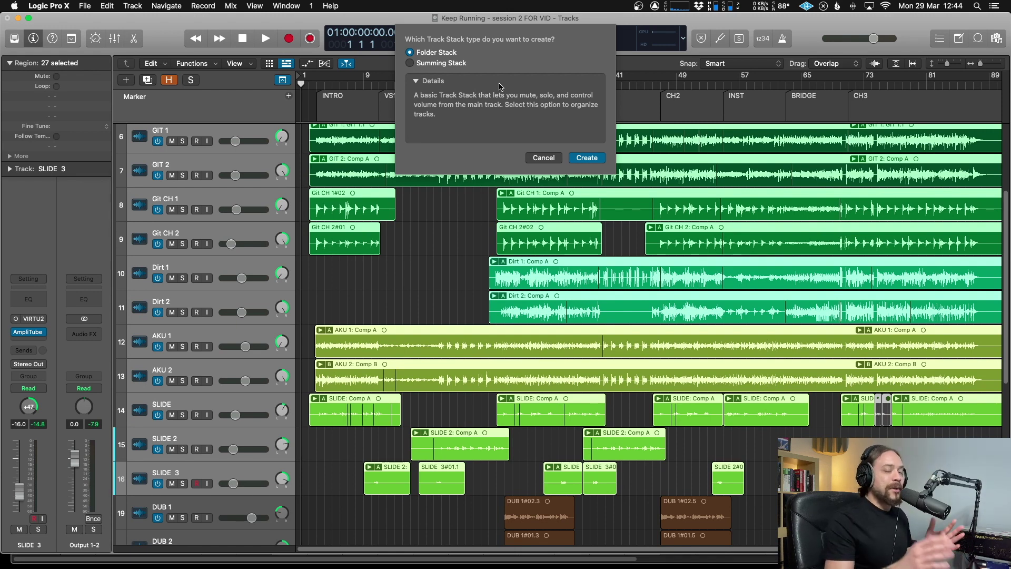
click(586, 157)
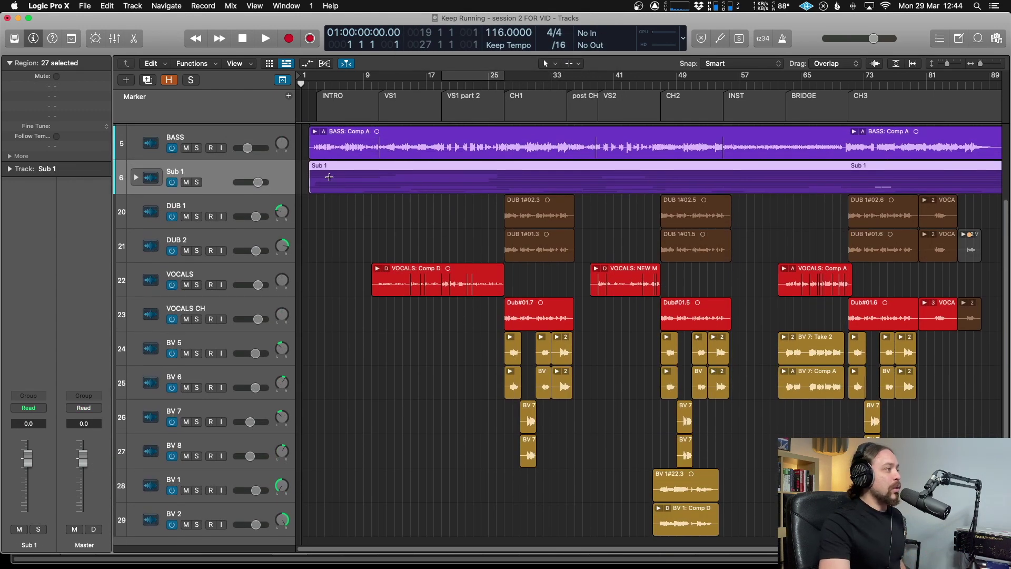
Rename the Sub 1 stack to 'GUITARS'.
double_click(184, 172)
text(GUITARS)
key(Return)
key(alt+c)
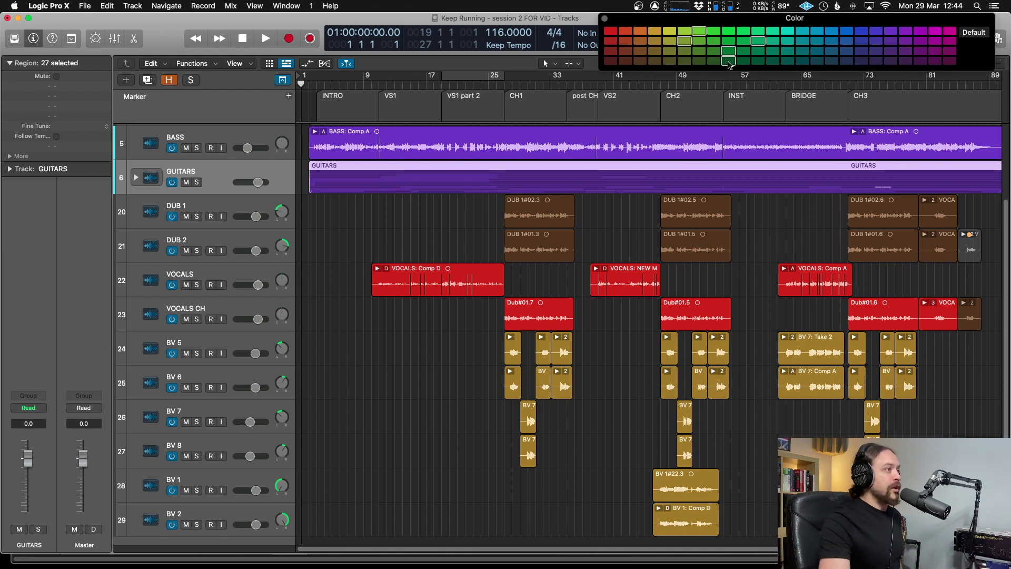
Colour the GUITARS stack green and expand it to show its guitar tracks.
click(728, 61)
key(alt+c)
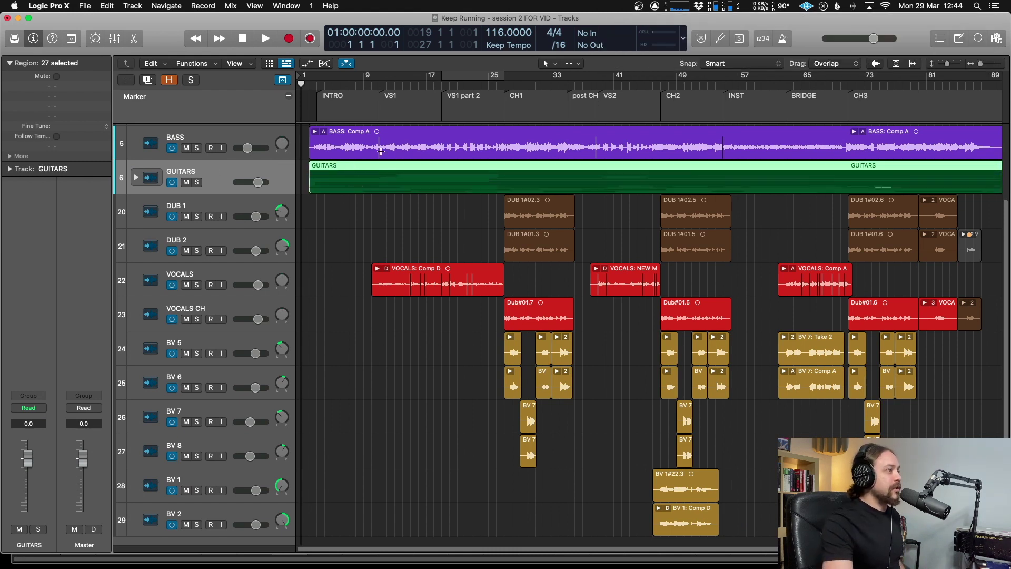
scroll(352, 198, down, 1)
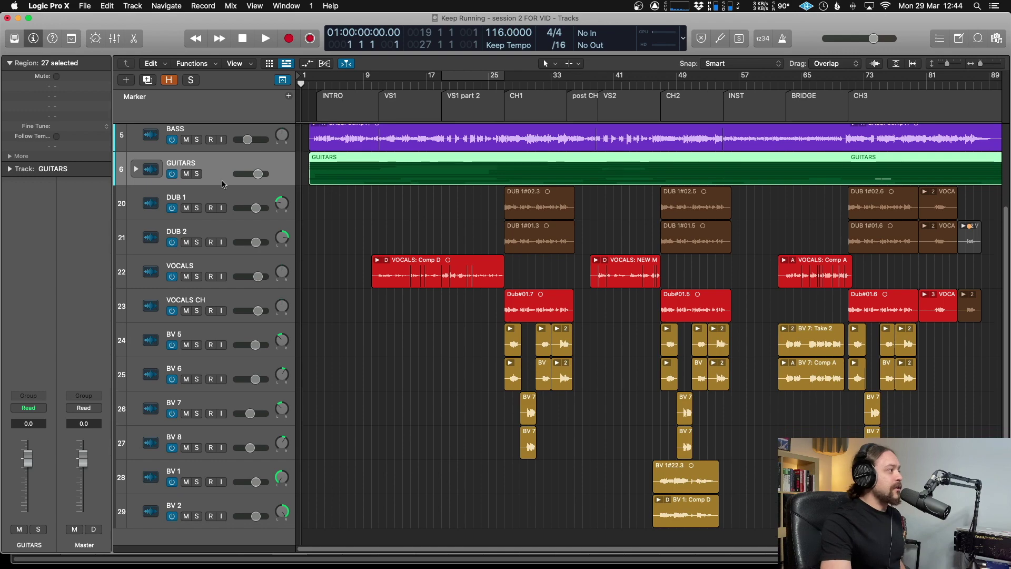
click(137, 169)
Play the session and review the channel strips in the Mixer.
scroll(527, 316, up, 2)
key(space)
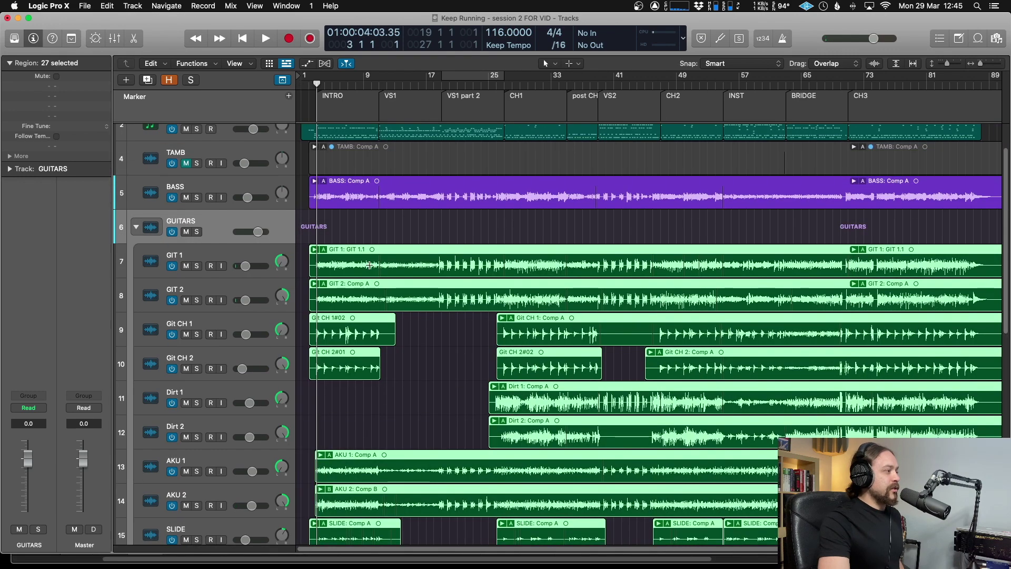
key(super+2)
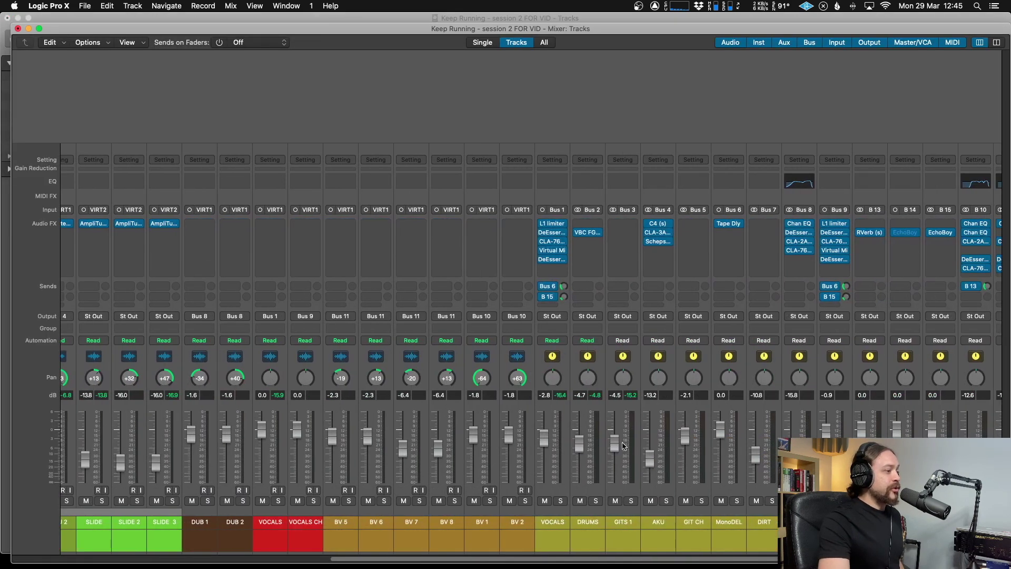
scroll(630, 530, right, 3)
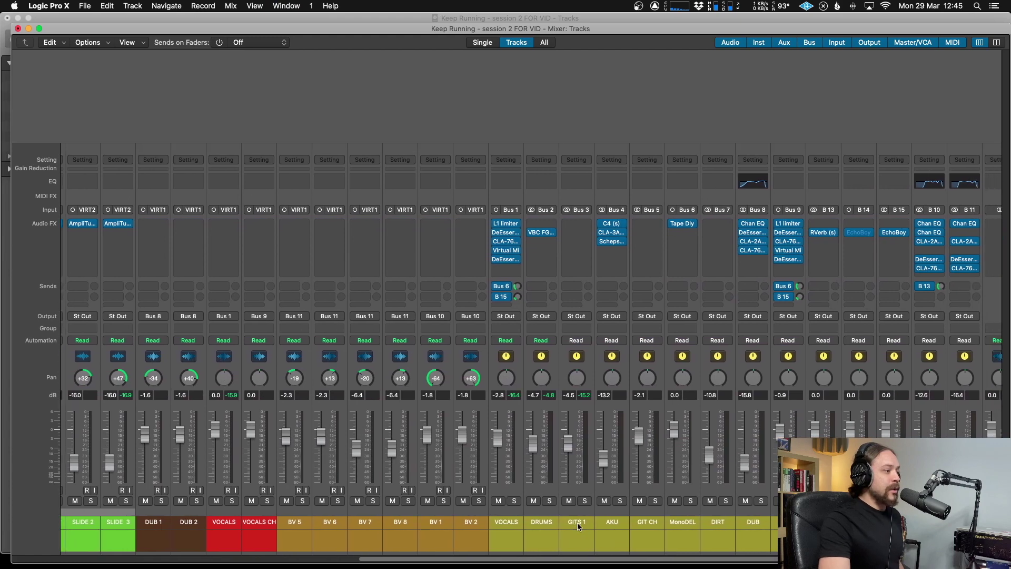
scroll(637, 525, left, 10)
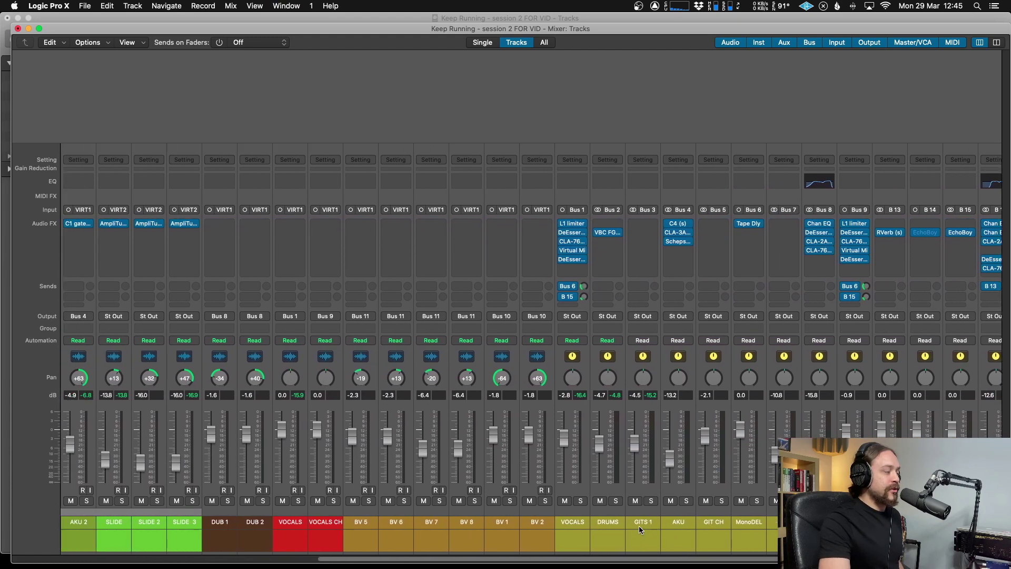
scroll(627, 532, left, 8)
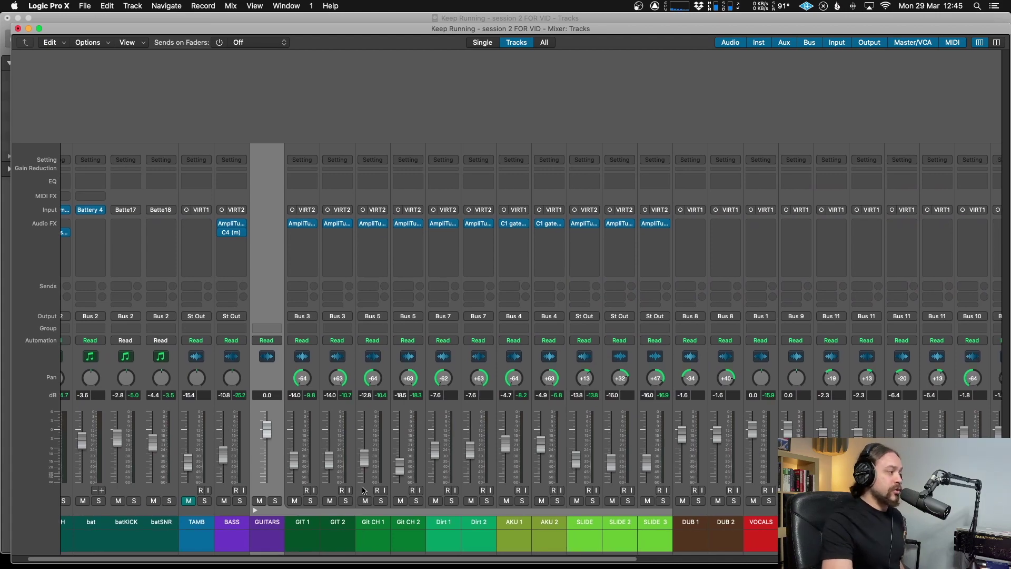
key(super+w)
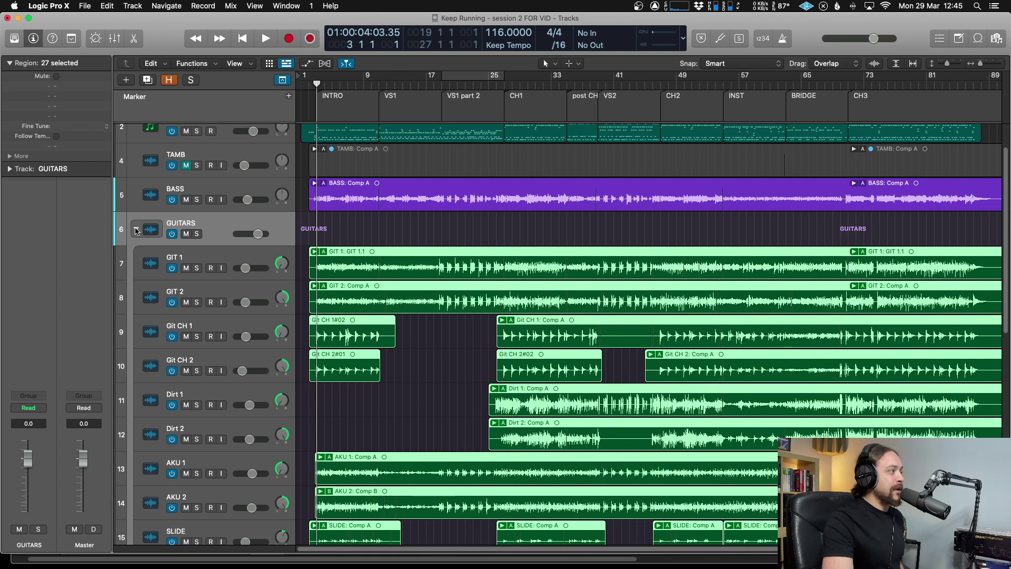
Collapse the GUITARS folder stack, toggle its mute on and off, and step back one bar.
click(136, 230)
scroll(416, 242, down, 5)
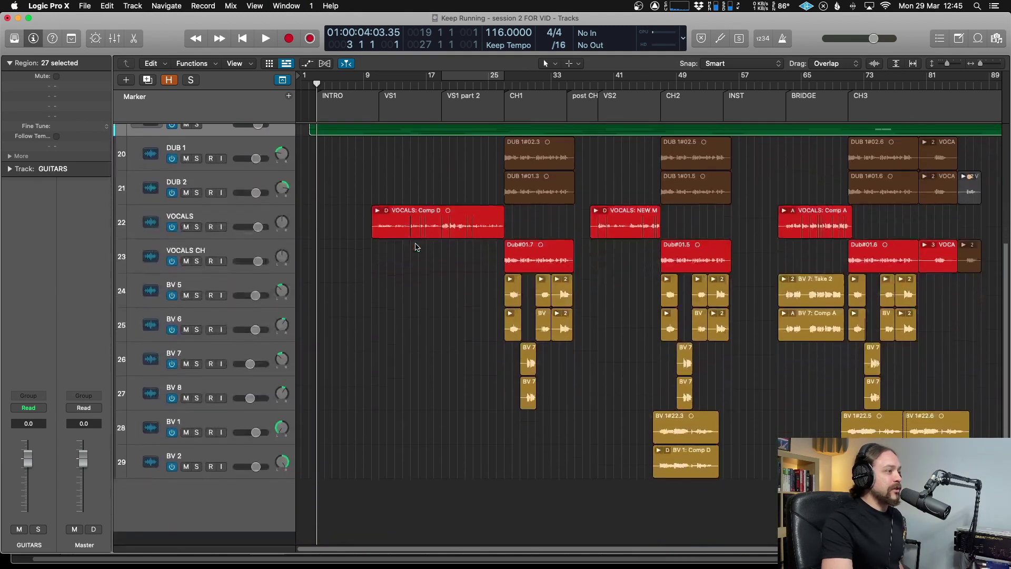
scroll(416, 246, up, 10)
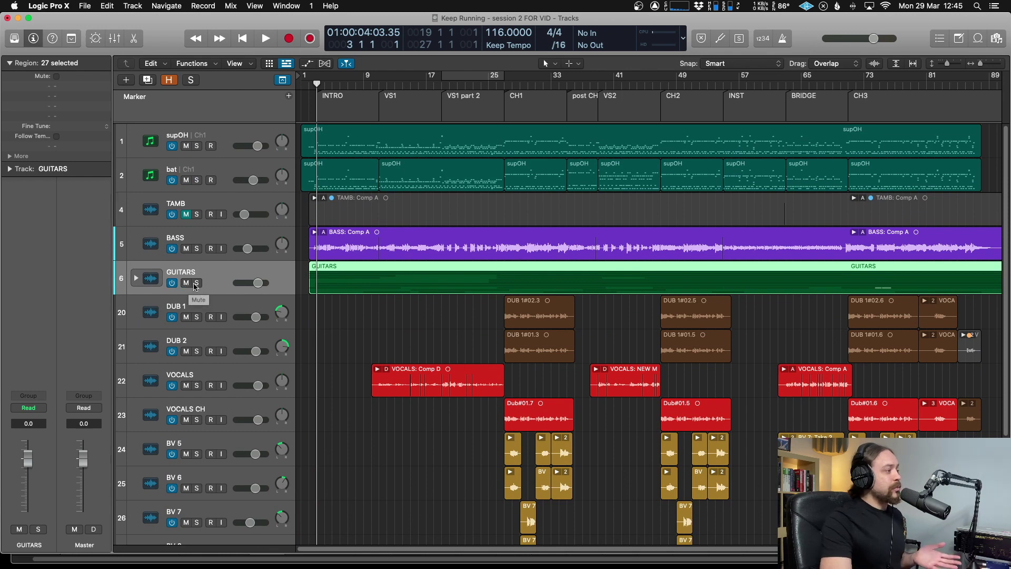
click(186, 283)
click(186, 283)
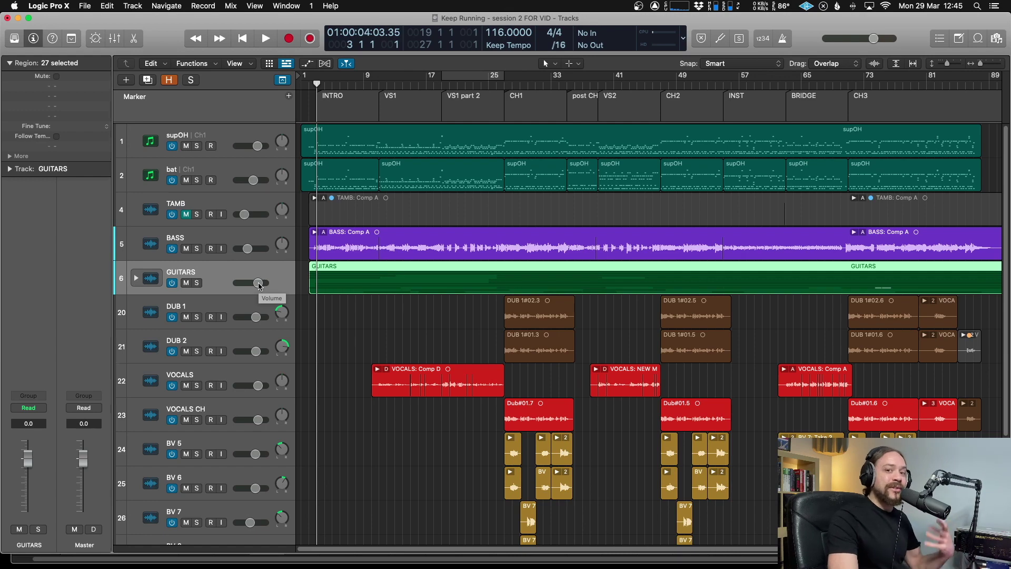
key(comma)
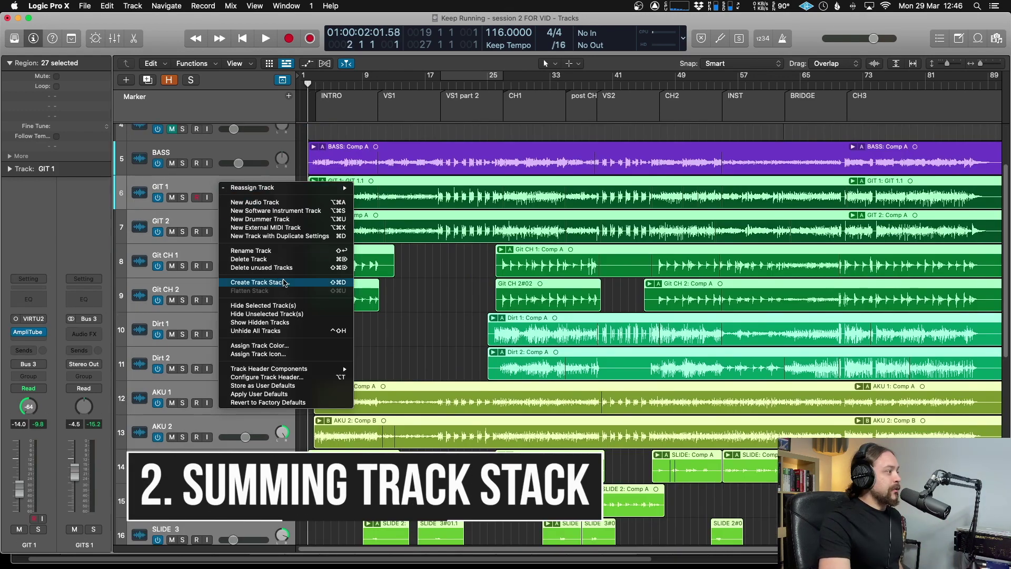
Make a summing stack 'Sum 3' from the guitar tracks and view its channels in the Mixer.
click(290, 282)
click(440, 62)
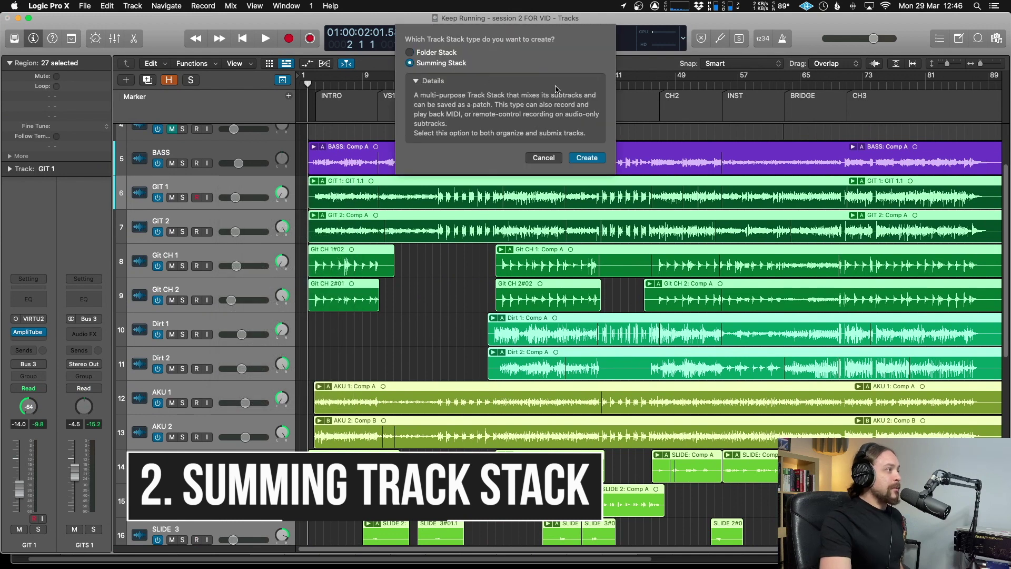
click(587, 157)
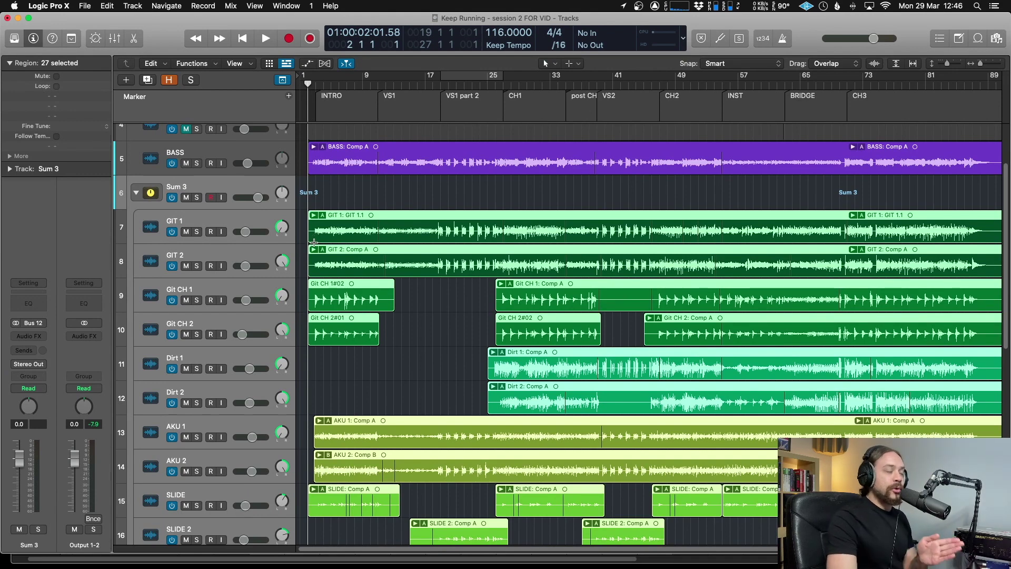
key(x)
scroll(372, 411, right, 10)
scroll(377, 413, left, 15)
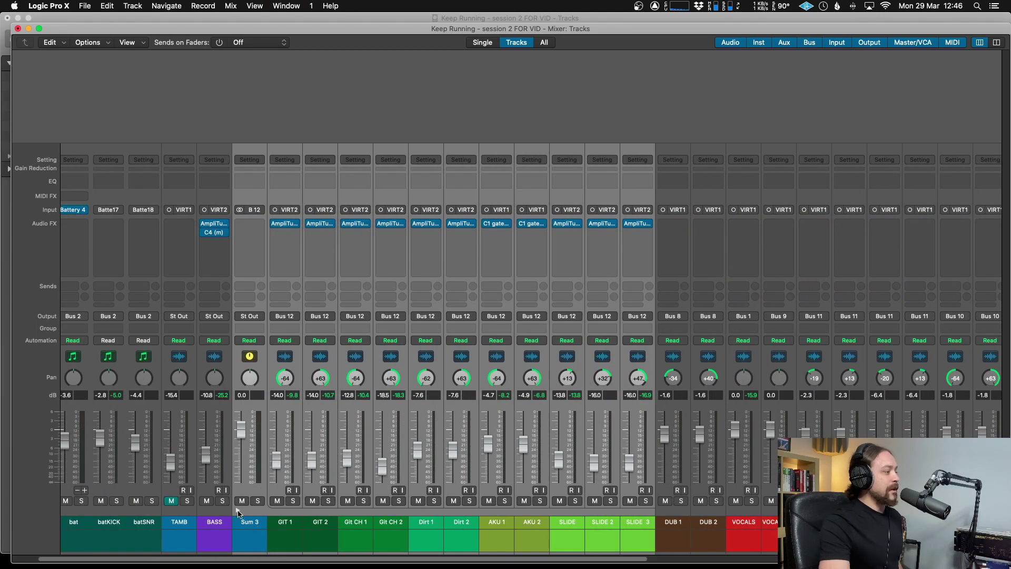
Check the Sum 3 strip's empty Audio FX slot without adding a plug-in, then close the Mixer.
click(237, 513)
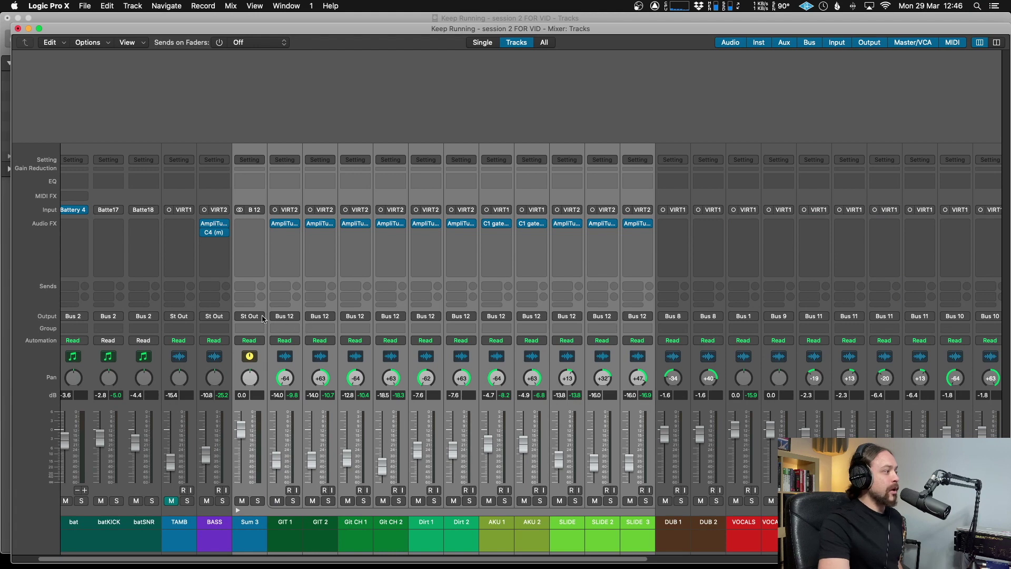
click(242, 433)
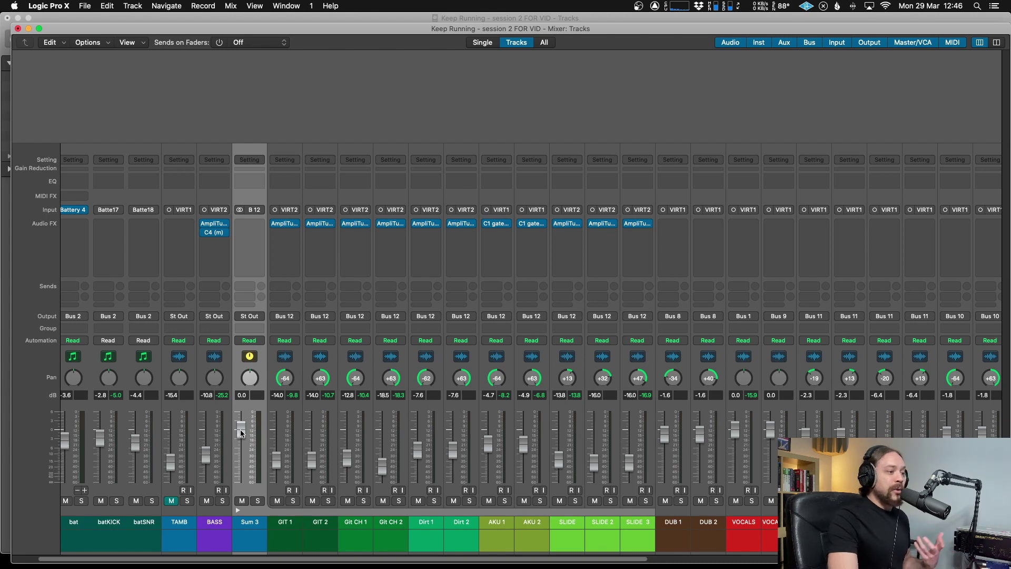
click(255, 240)
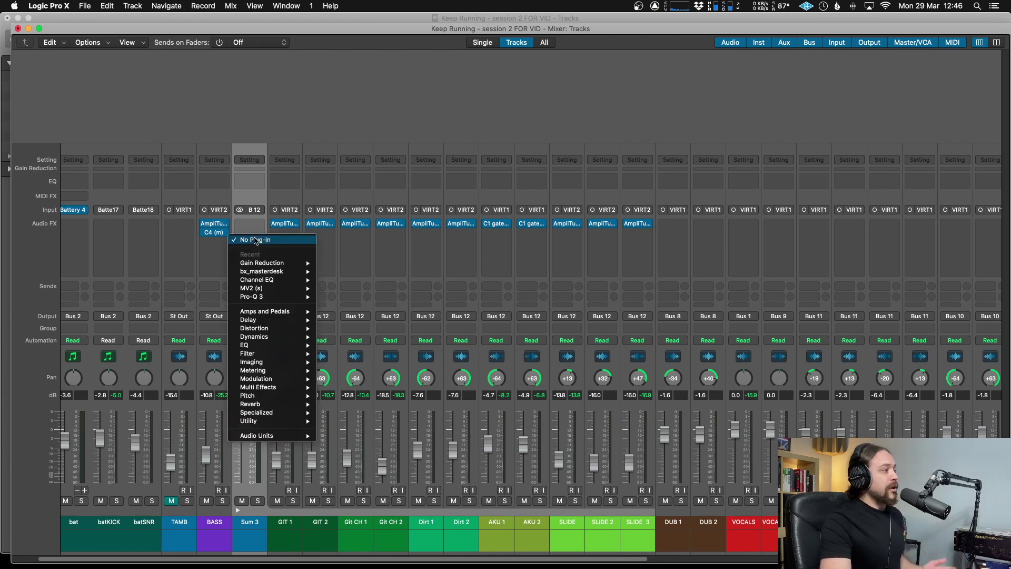
mouse_move(276, 265)
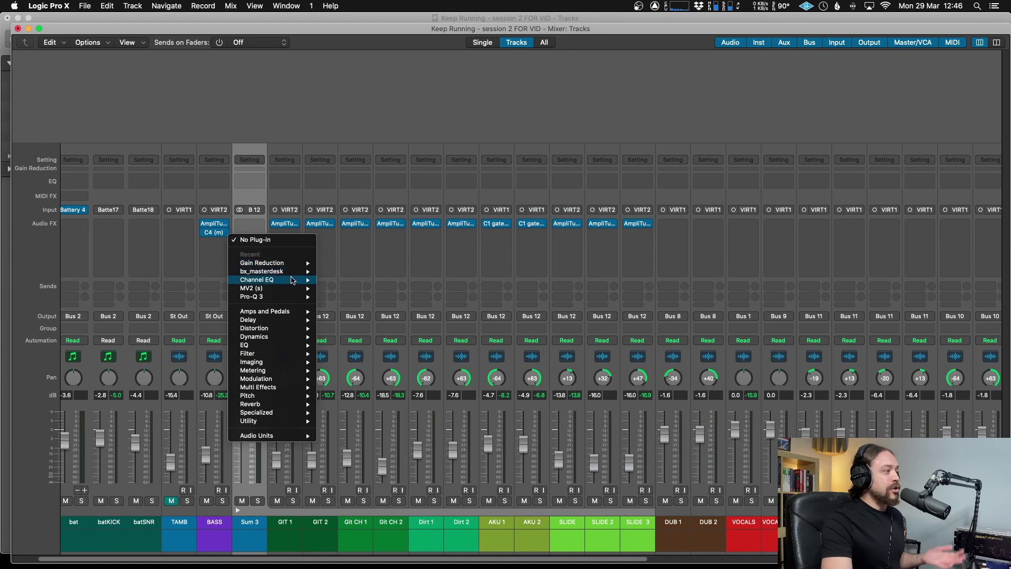
click(271, 200)
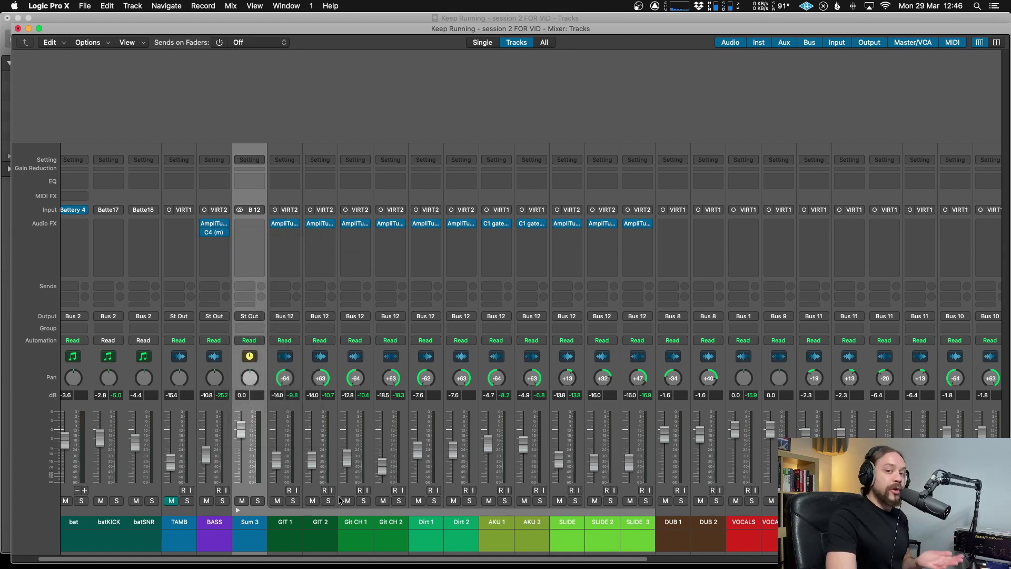
key(super+w)
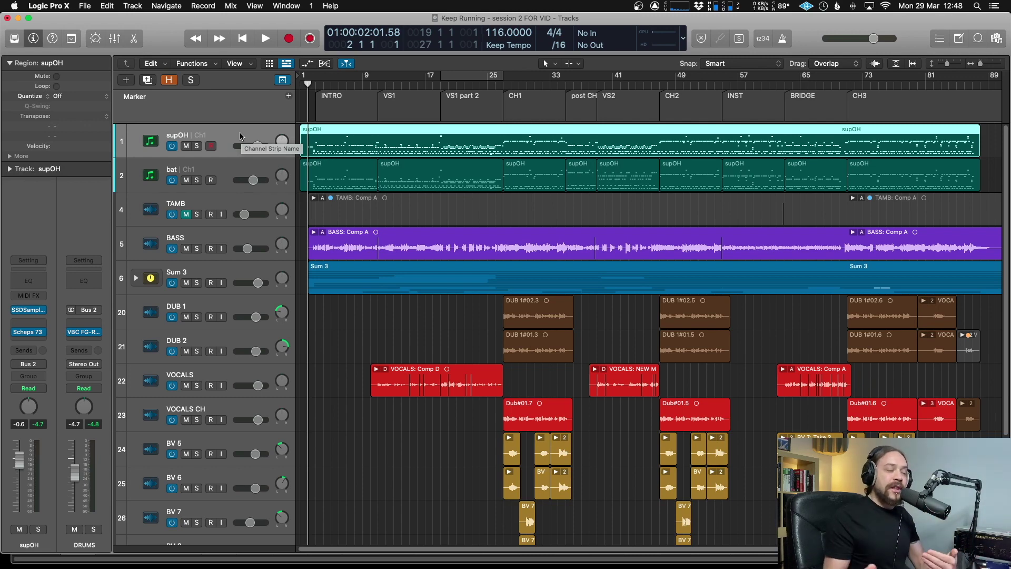
Cycle bars 17–25 with supOH soloed and audition it, then bring up New Tracks.
scroll(239, 136, left, 1)
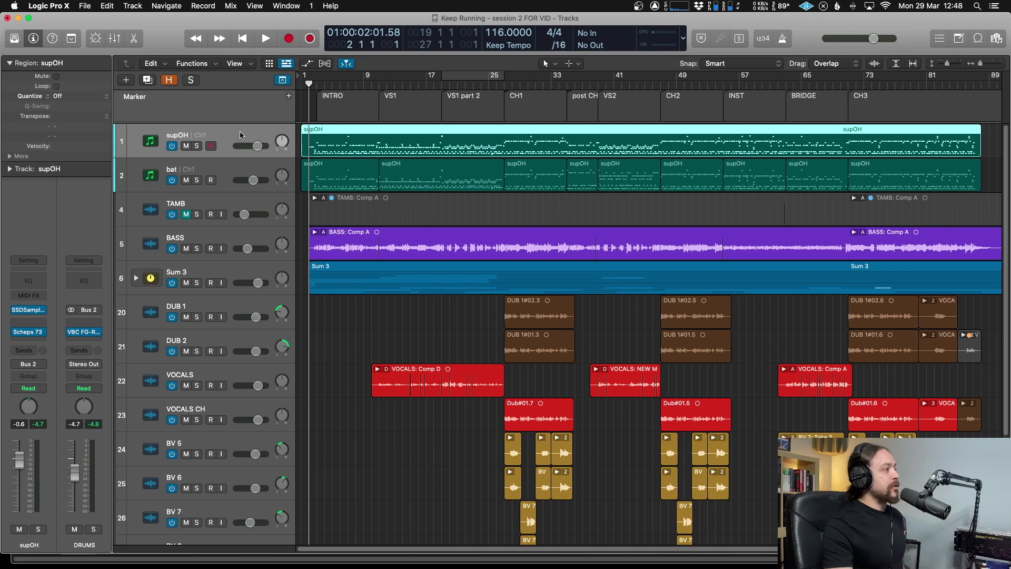
key(super+Down)
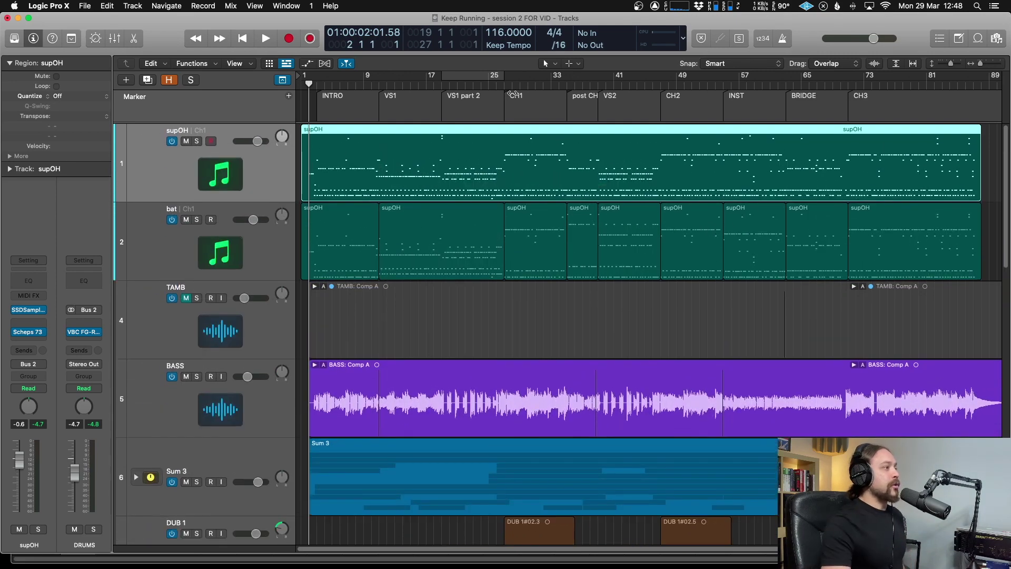
drag(481, 95, 477, 77)
key(s)
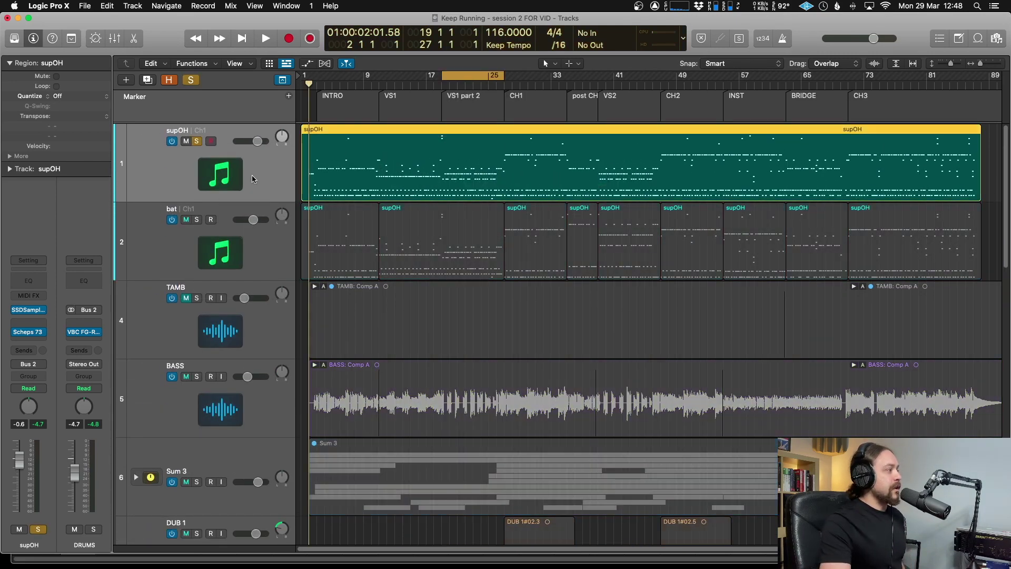
key(space)
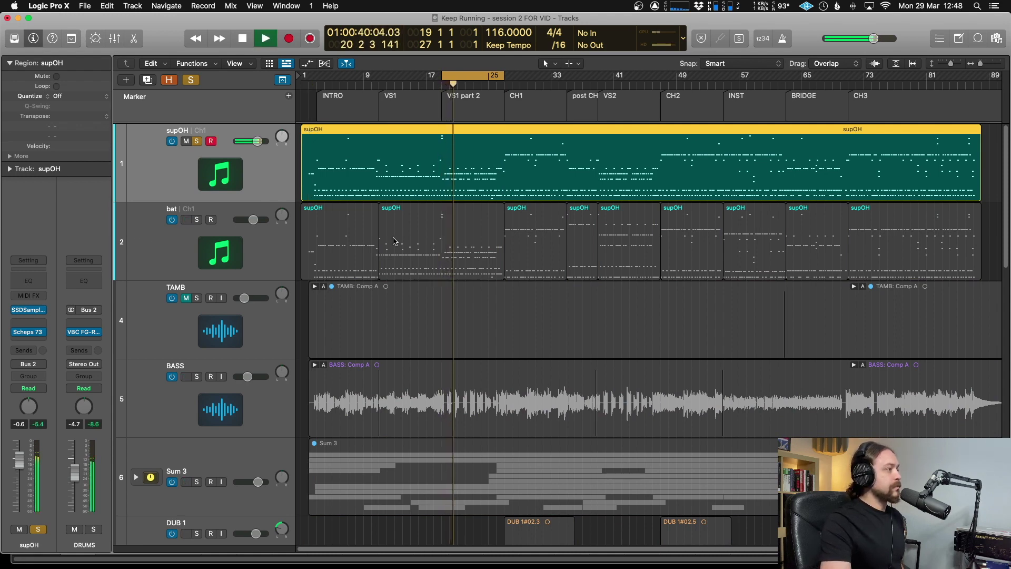
key(space)
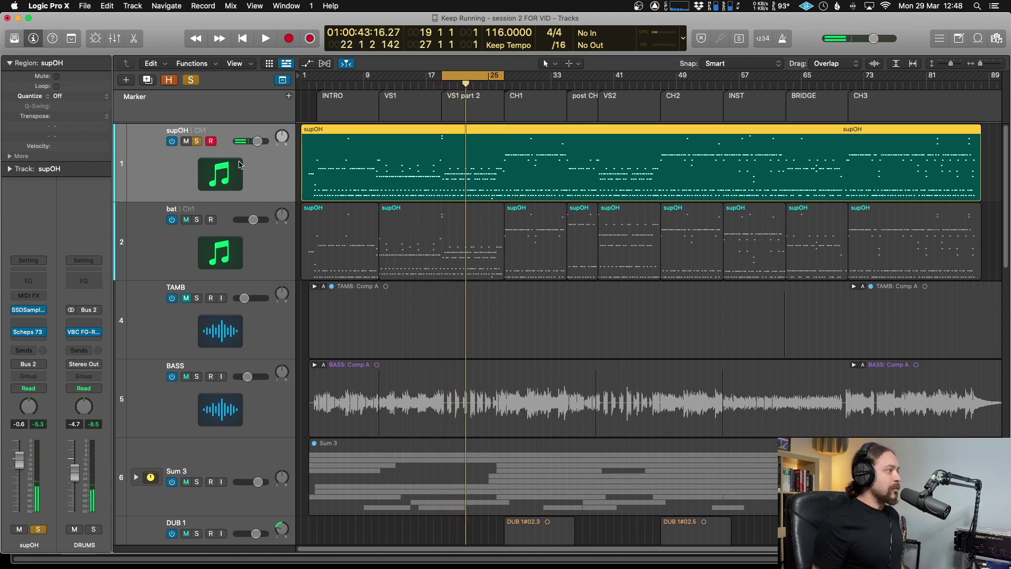
key(alt+super+n)
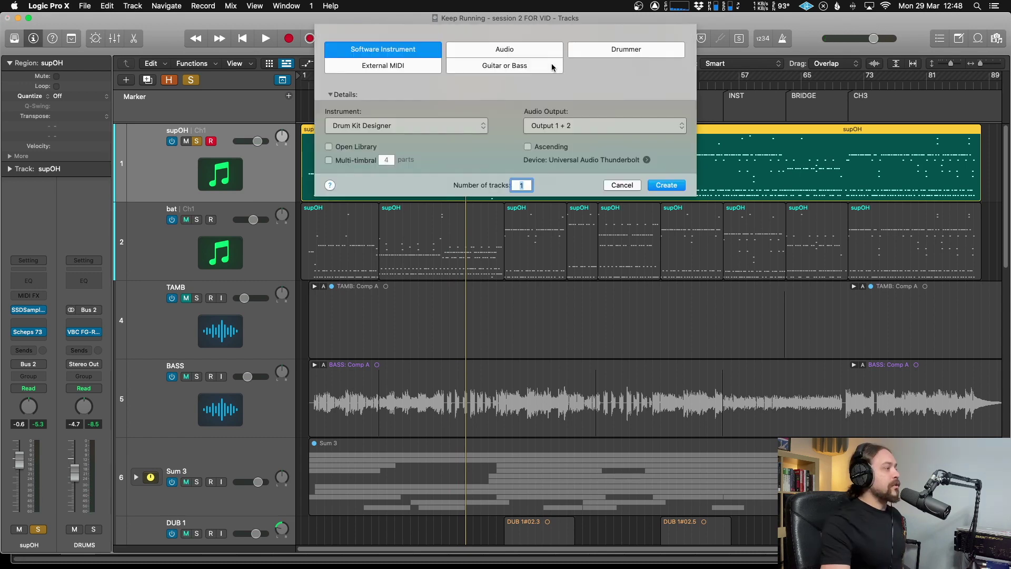
Create the Drum Kit Designer track Inst 3 and copy the supOH region onto it.
click(665, 185)
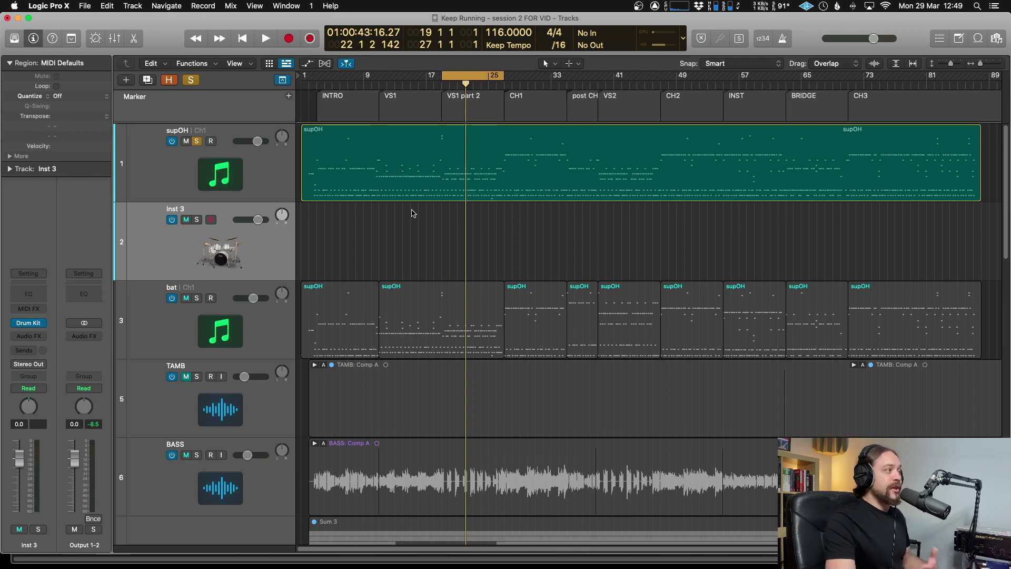
click(344, 138)
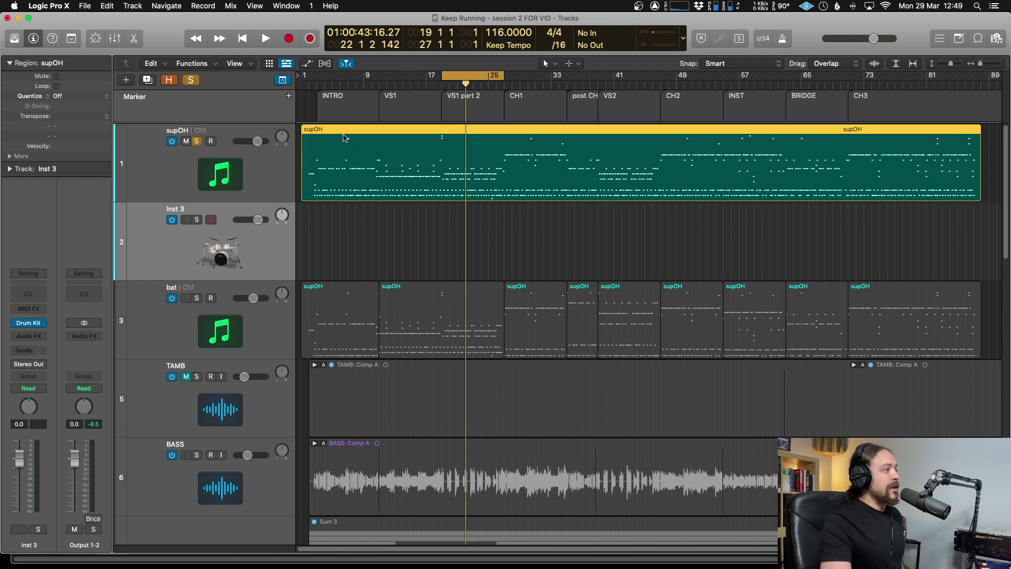
drag(344, 138, 348, 234)
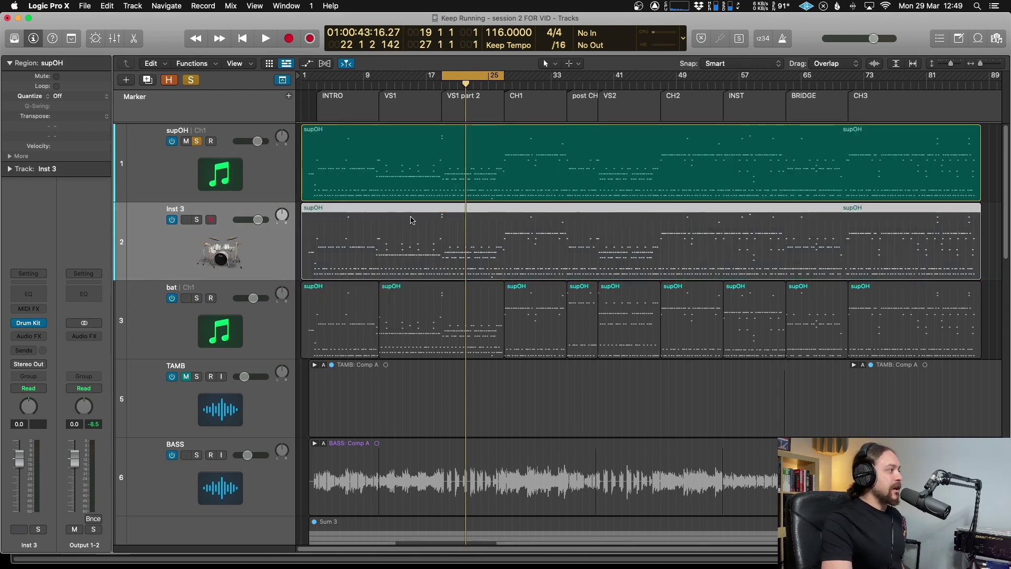
Unsolo supOH and select both the supOH and Inst 3 tracks.
click(196, 141)
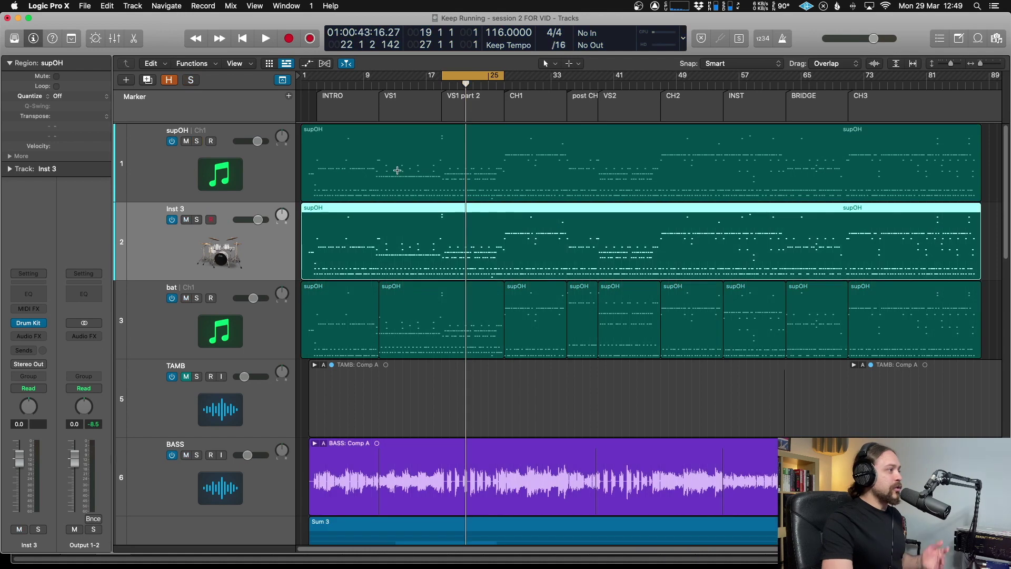
click(362, 145)
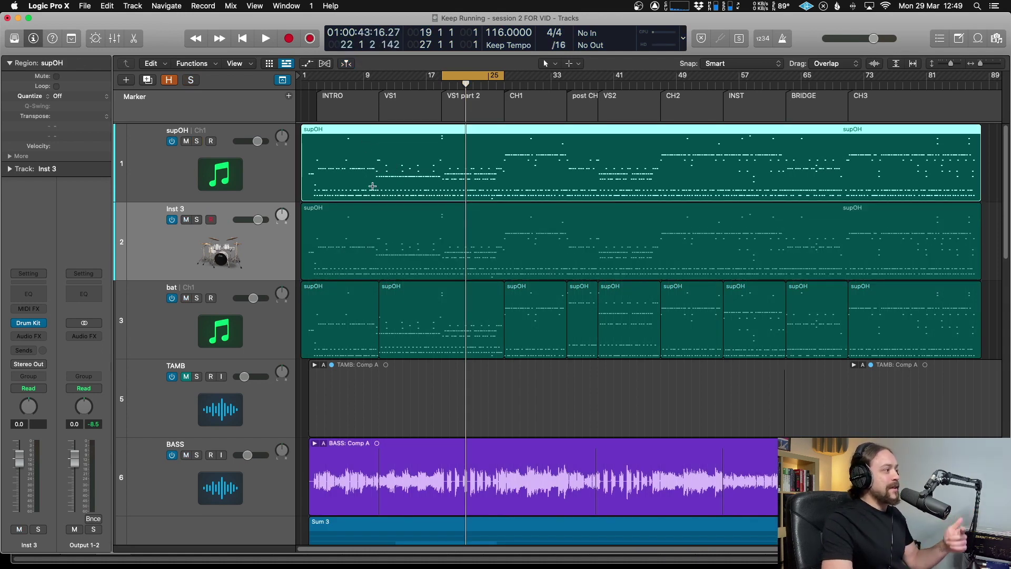
click(381, 215)
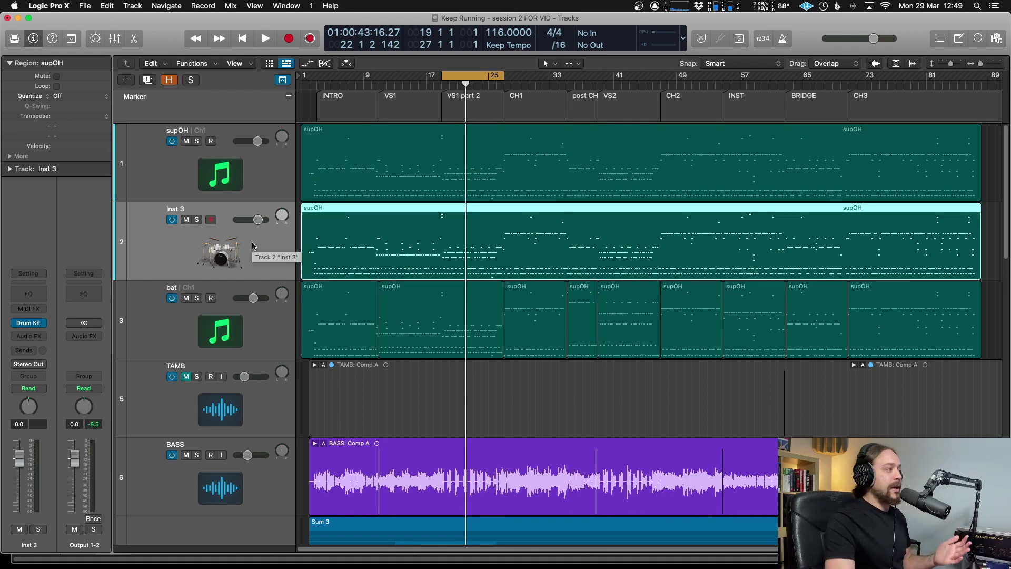
scroll(253, 245, down, 1)
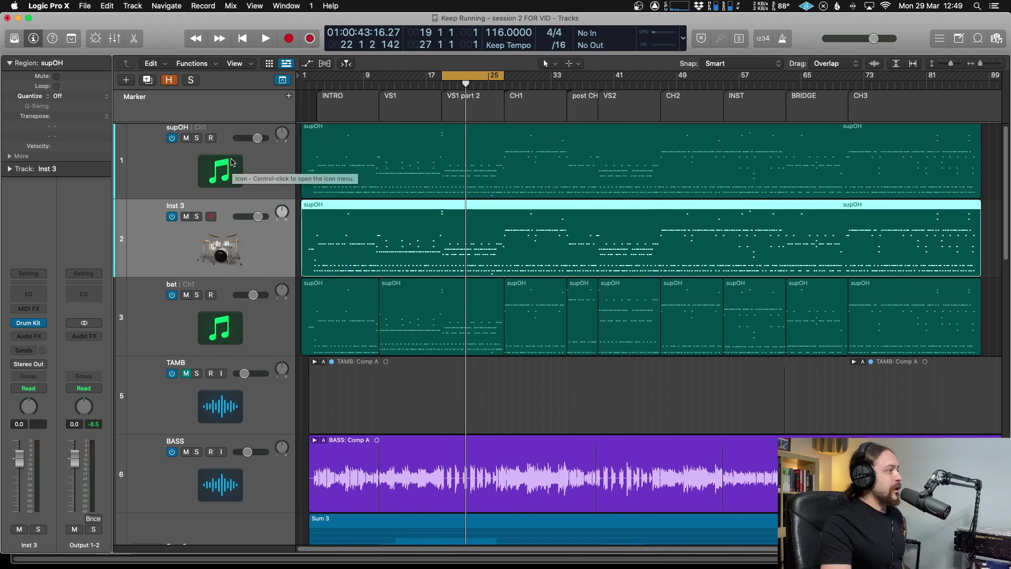
scroll(233, 165, up, 1)
shift+click(232, 174)
Create a summing stack from supOH and Inst 3 and name it 'DRUM'.
right_click(266, 171)
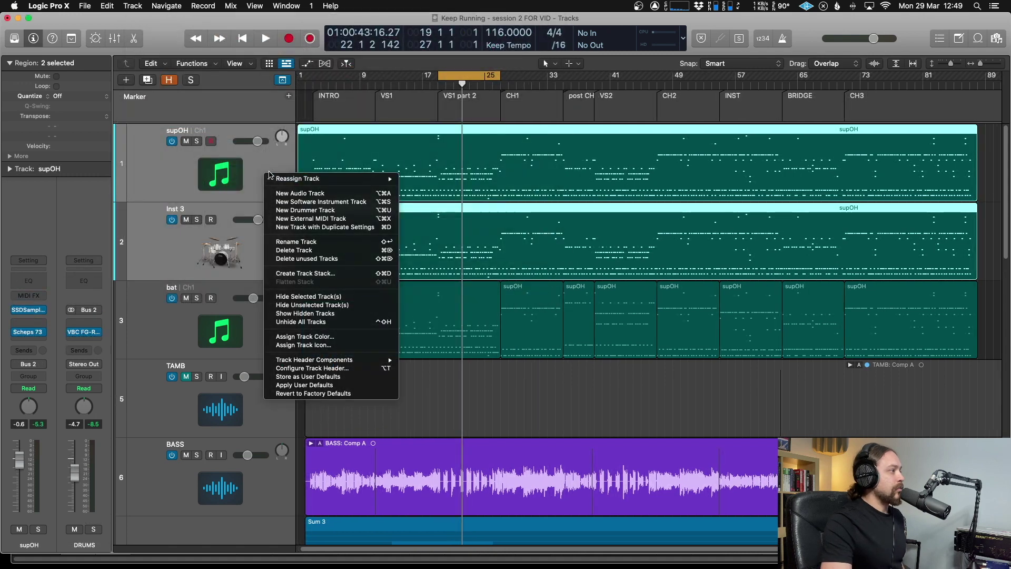
click(332, 275)
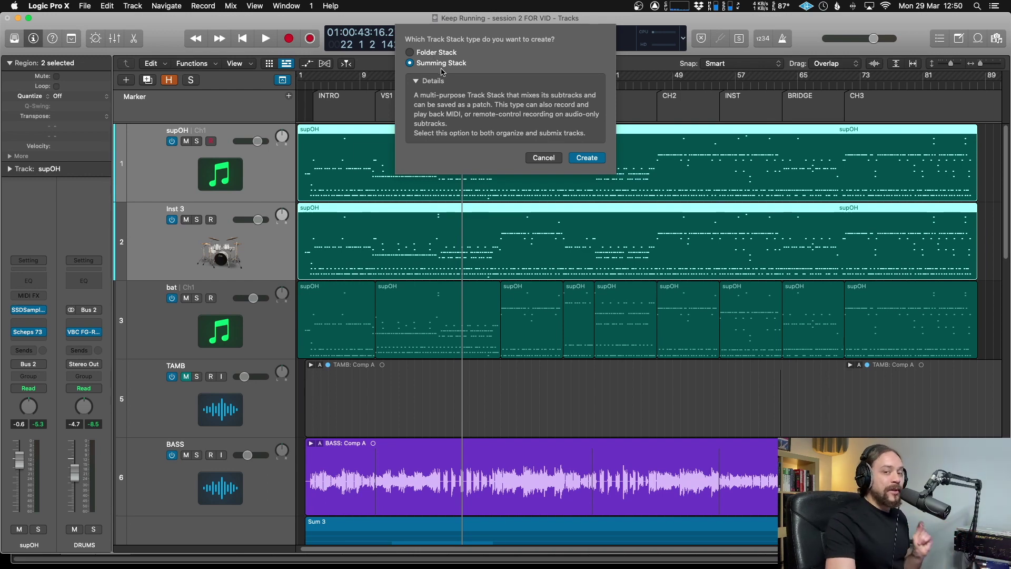
click(589, 161)
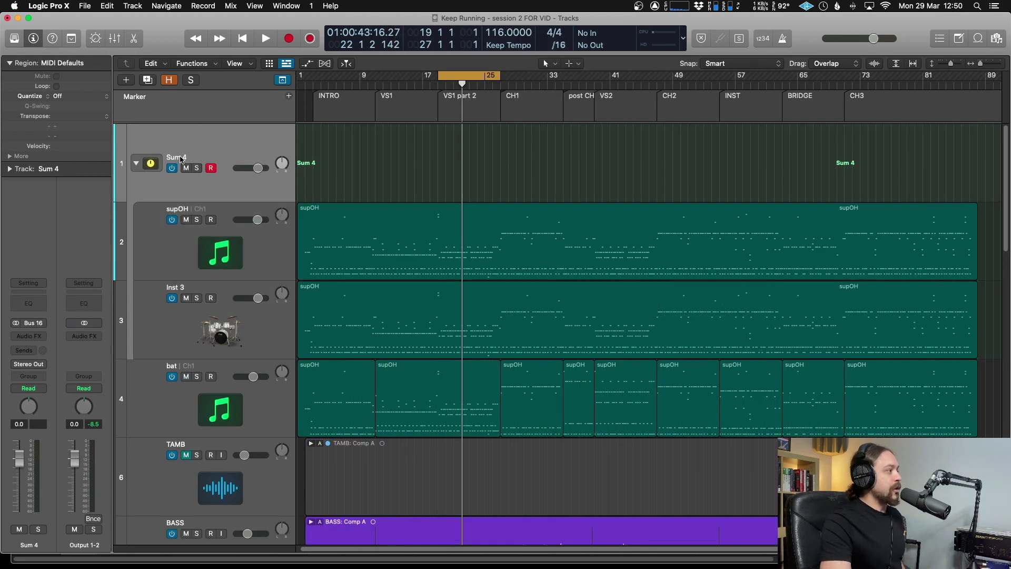
double_click(180, 160)
text(DRUM)
key(Return)
Select the supOH and Inst 3 tracks, then collapse and re-expand the DRUM stack.
click(213, 235)
click(217, 337)
shift+click(207, 231)
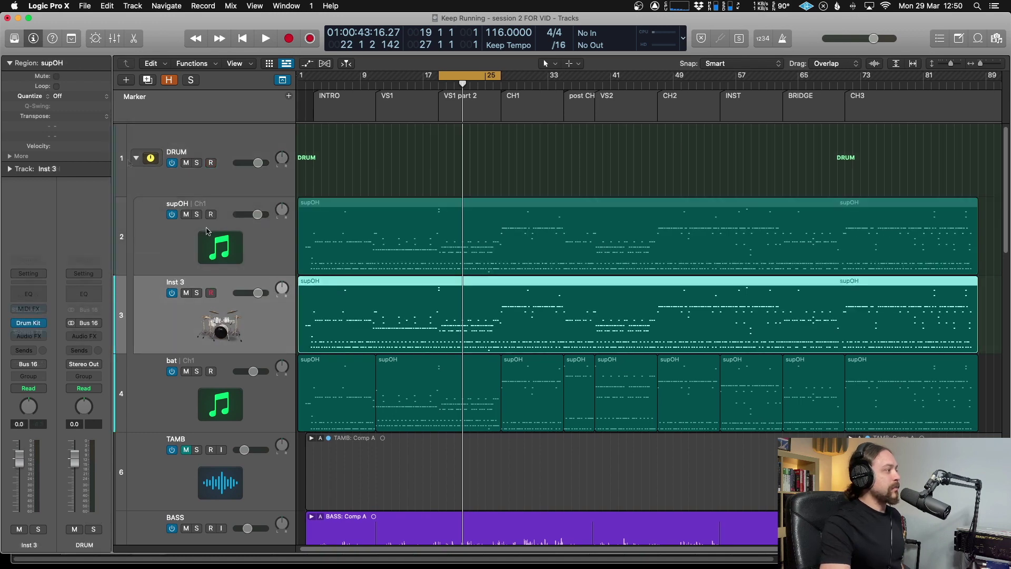
click(136, 158)
click(137, 162)
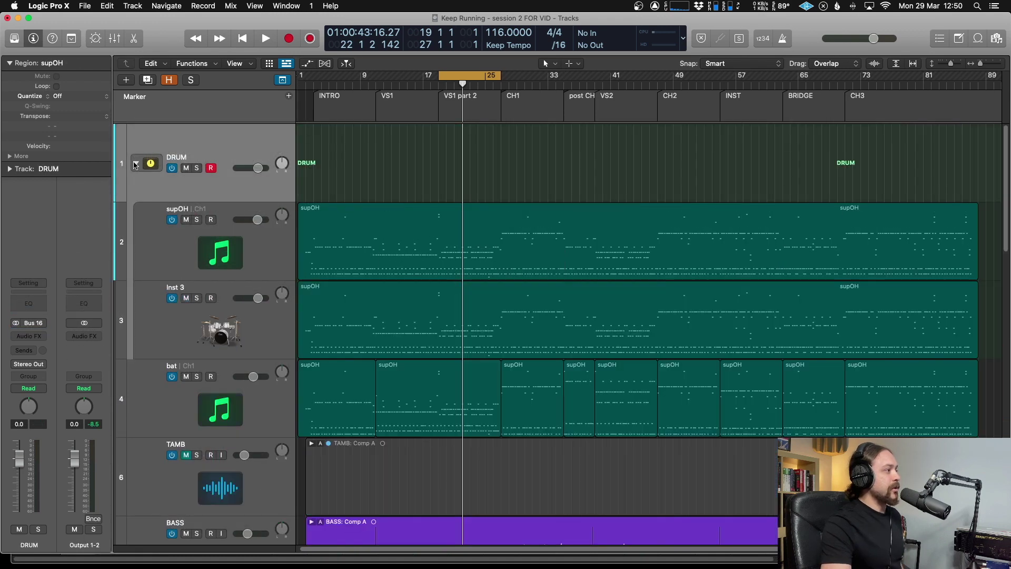
Move the supOH MIDI region from Inst 3 onto the DRUM summing stack track.
click(362, 304)
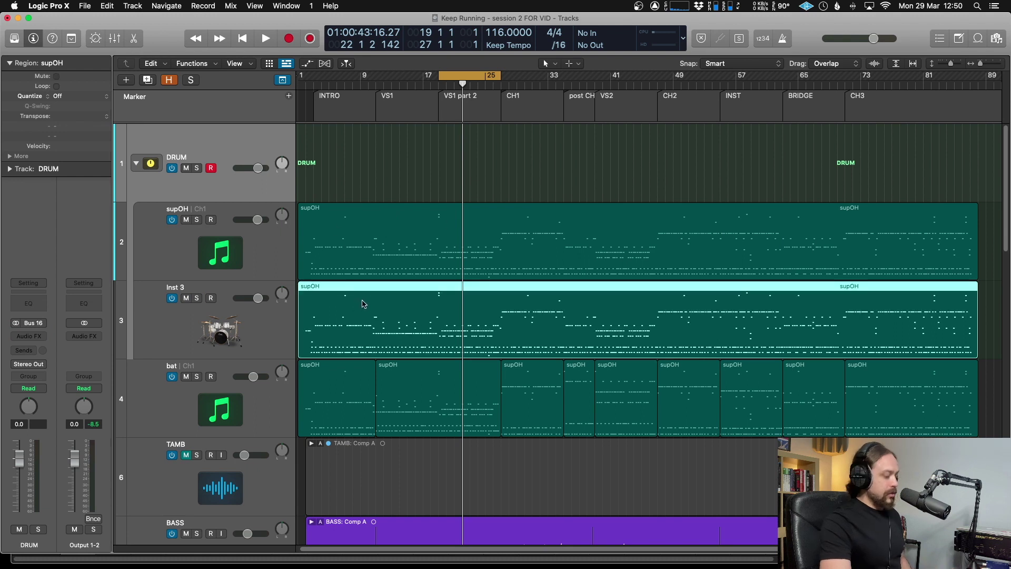
drag(371, 305, 360, 170)
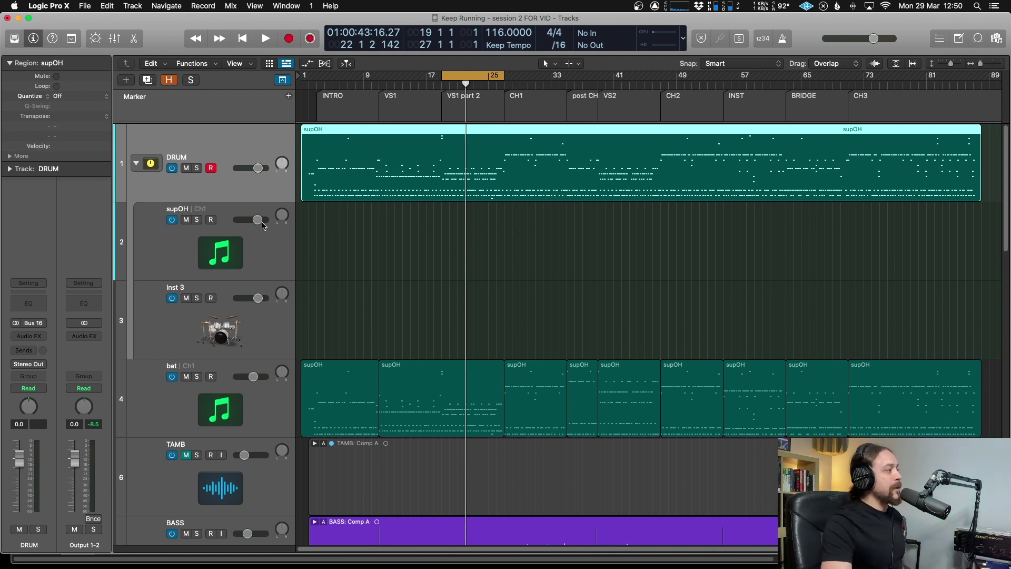
Load the Smash+ kit from Drum Kit > Producer Kits onto Inst 3 and solo it.
click(216, 236)
click(229, 326)
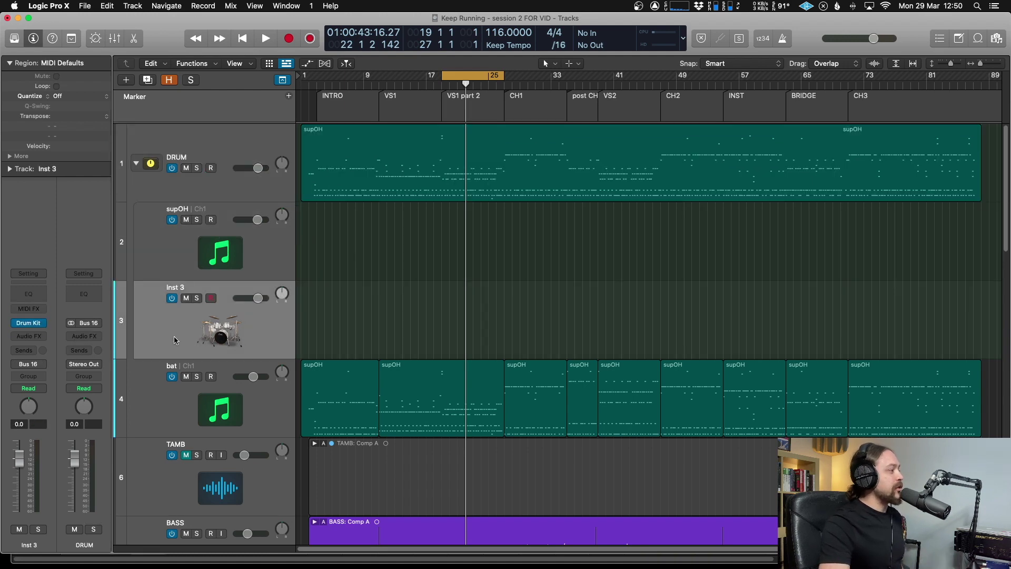
click(30, 323)
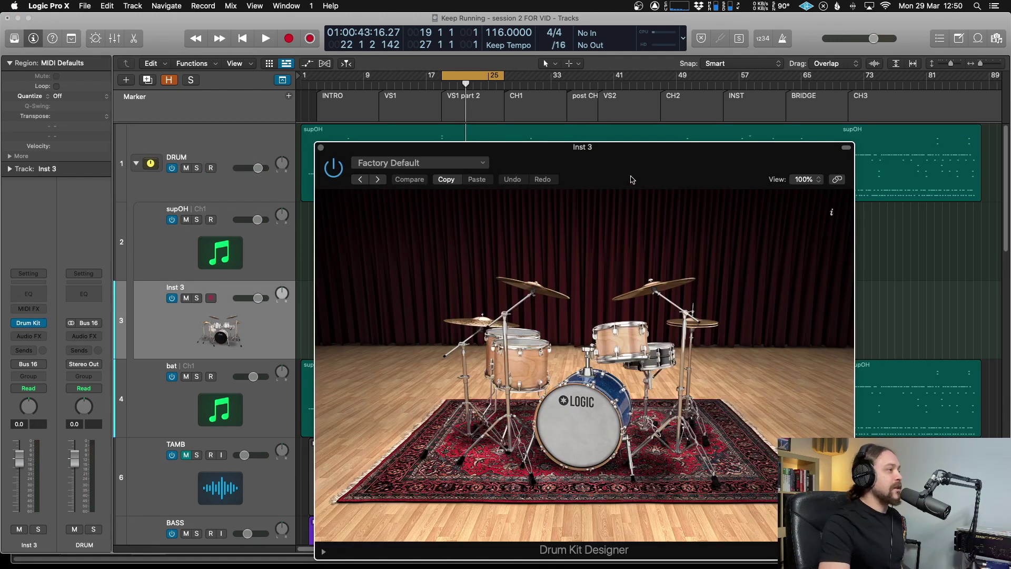
drag(627, 176, 699, 163)
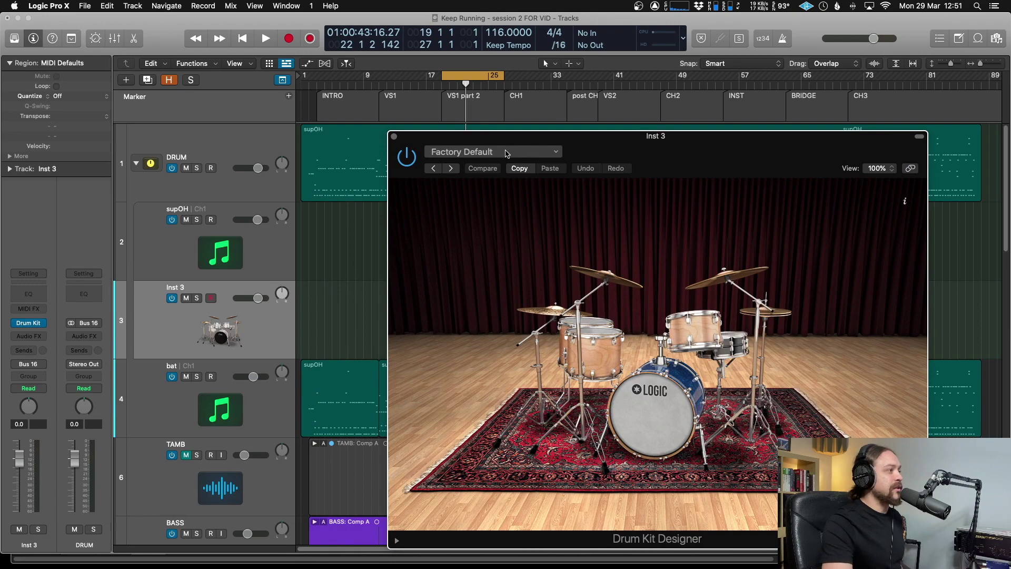
click(394, 137)
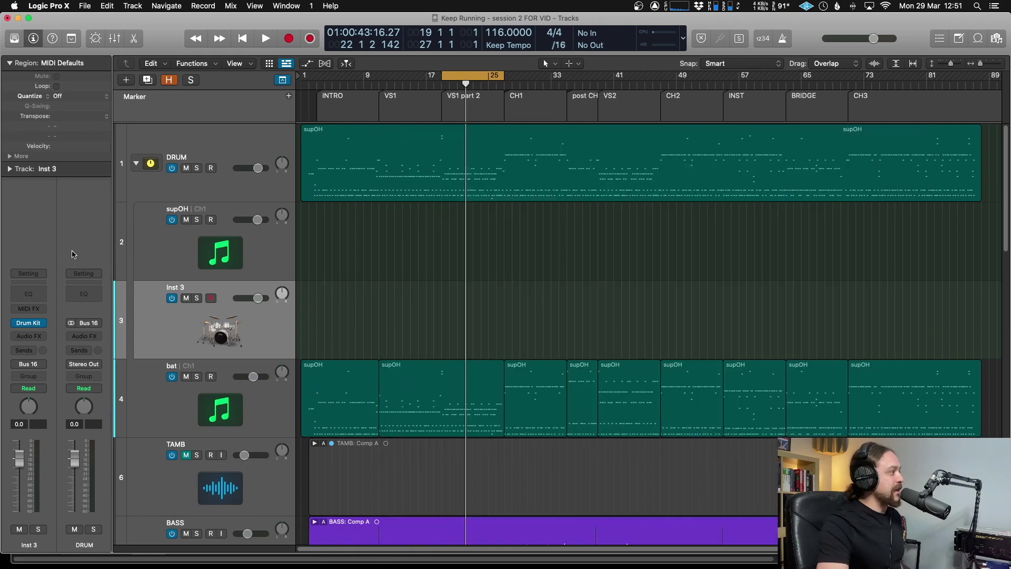
key(y)
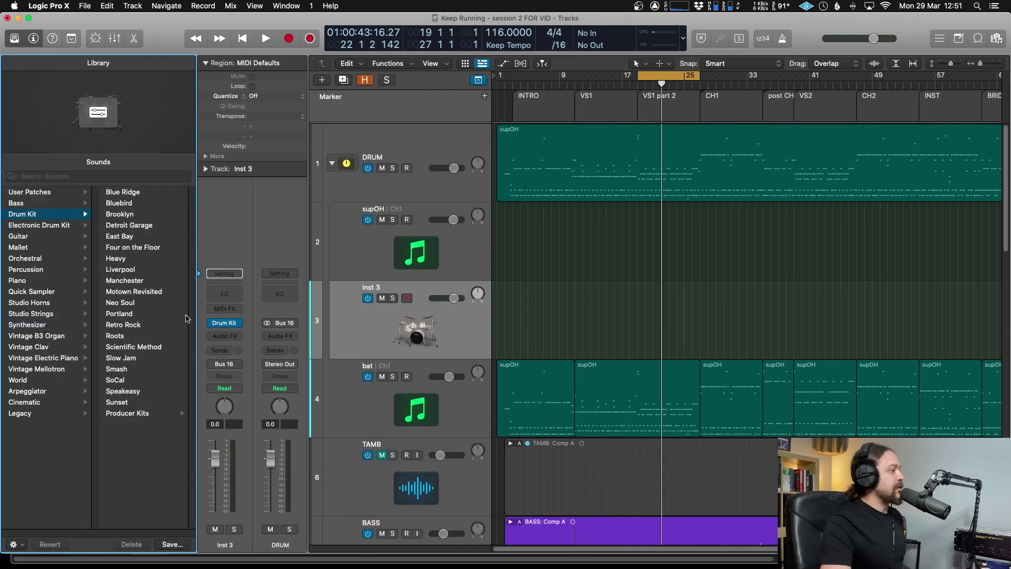
click(158, 415)
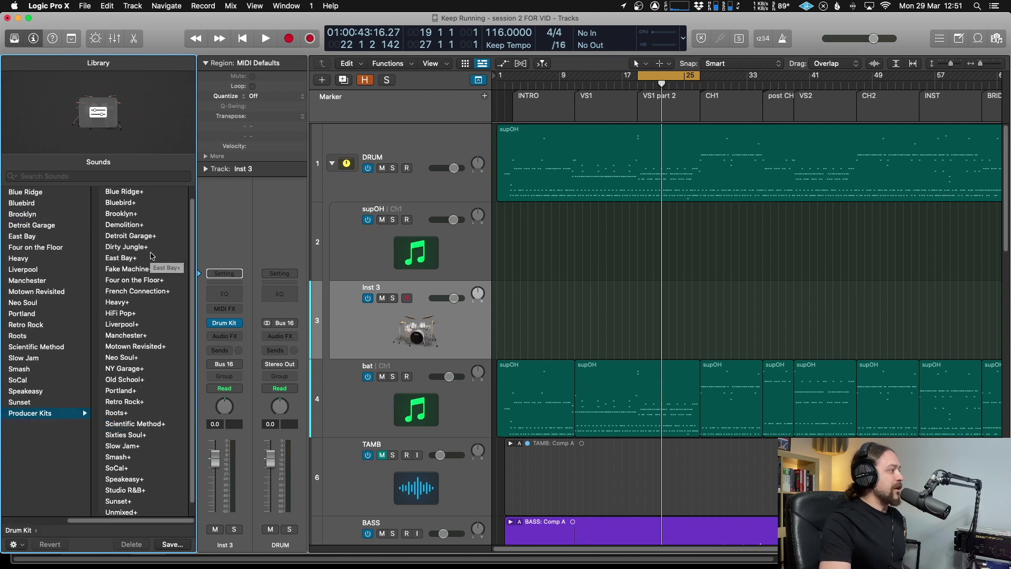
click(117, 457)
key(s)
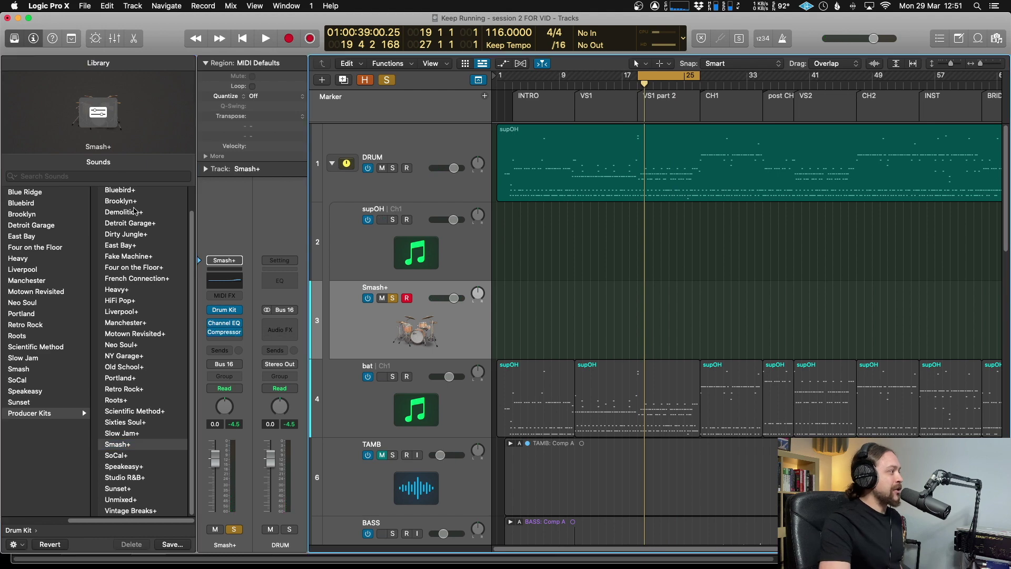
key(y)
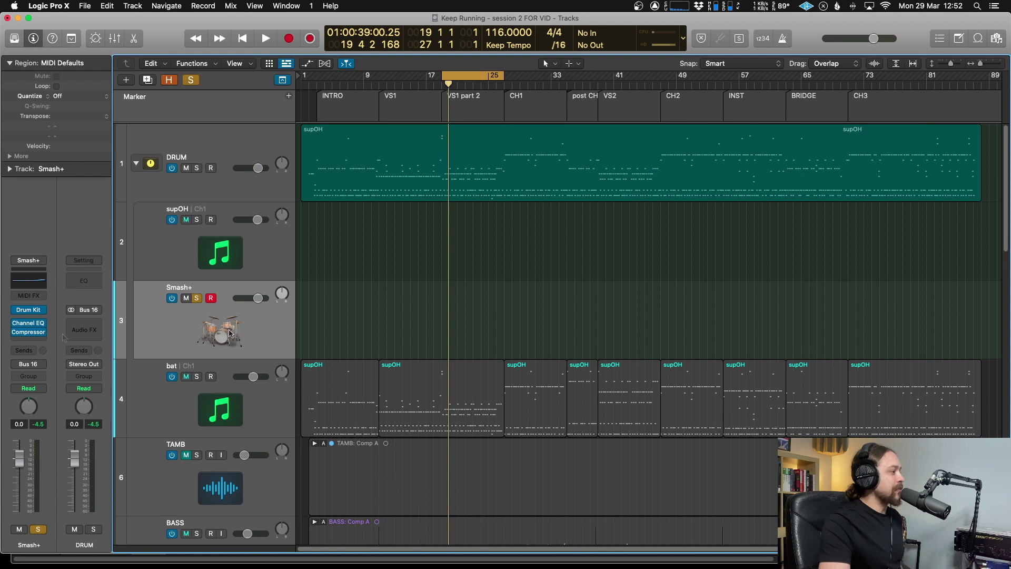
Insert a Gain Reduction plug-in in the Smash+ channel's empty Audio FX slot.
key(space)
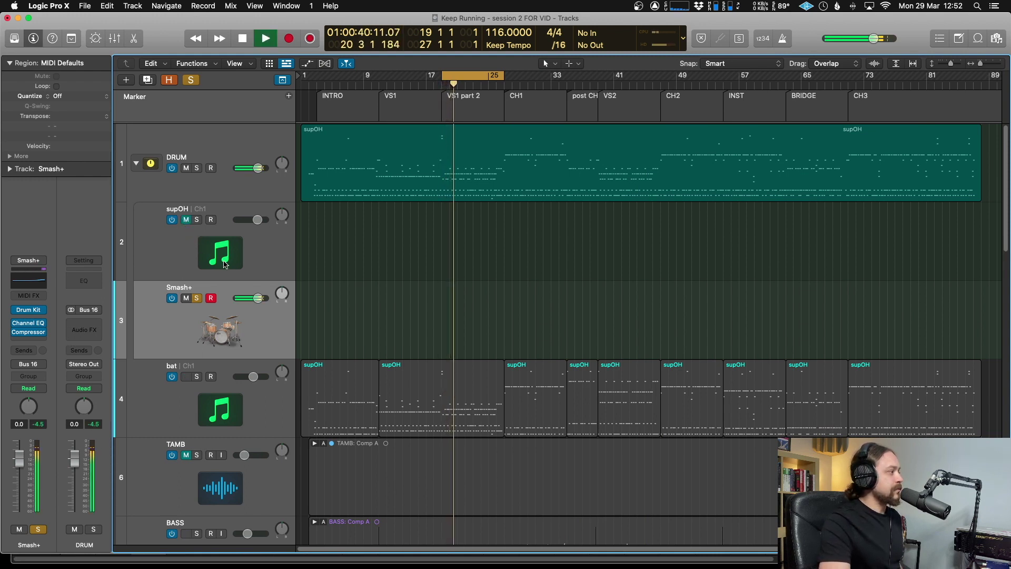
key(space)
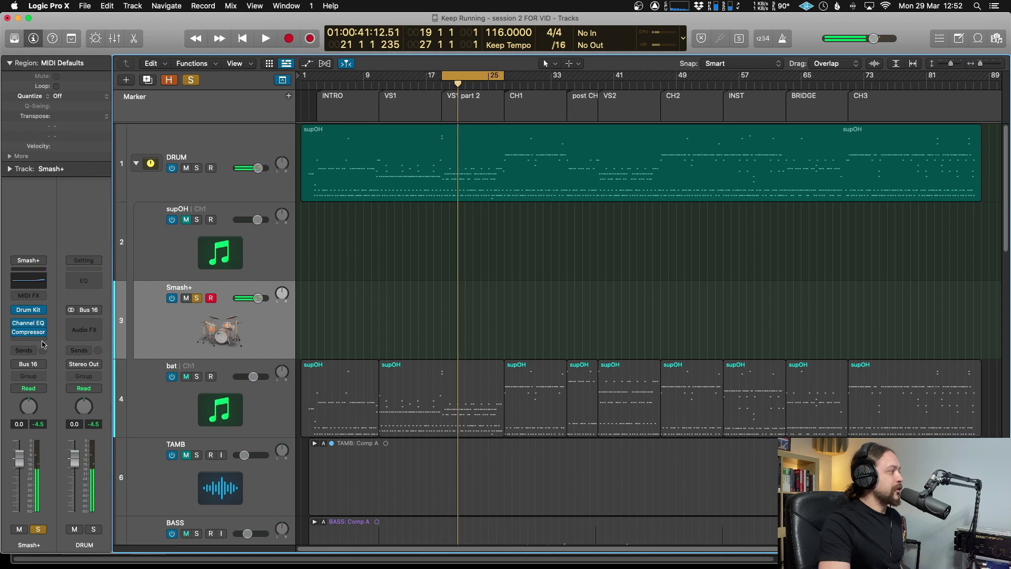
click(42, 340)
mouse_move(53, 360)
click(108, 360)
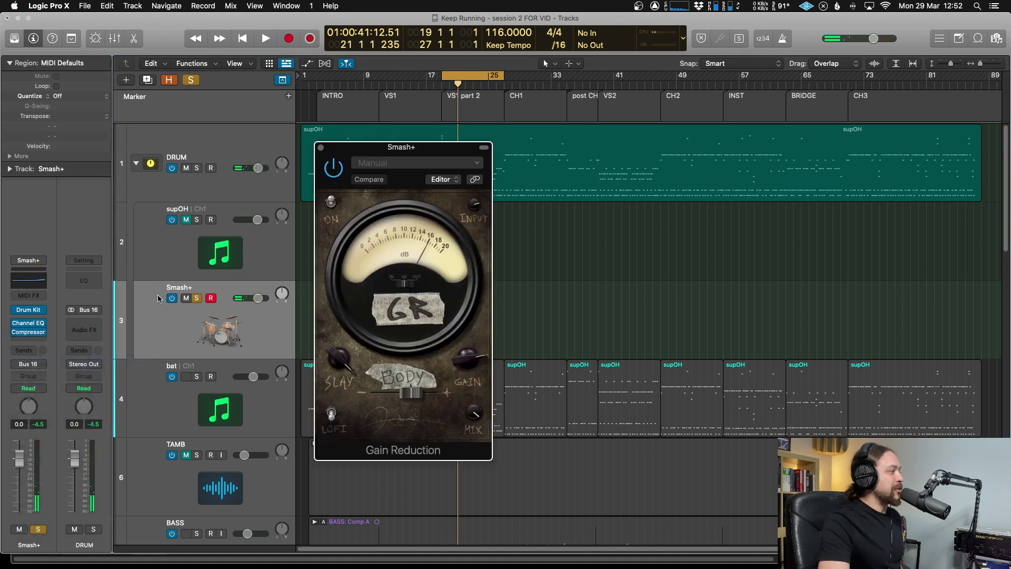
Adjust the Gain Reduction SLAY amount during playback, then close the plug-in window.
key(space)
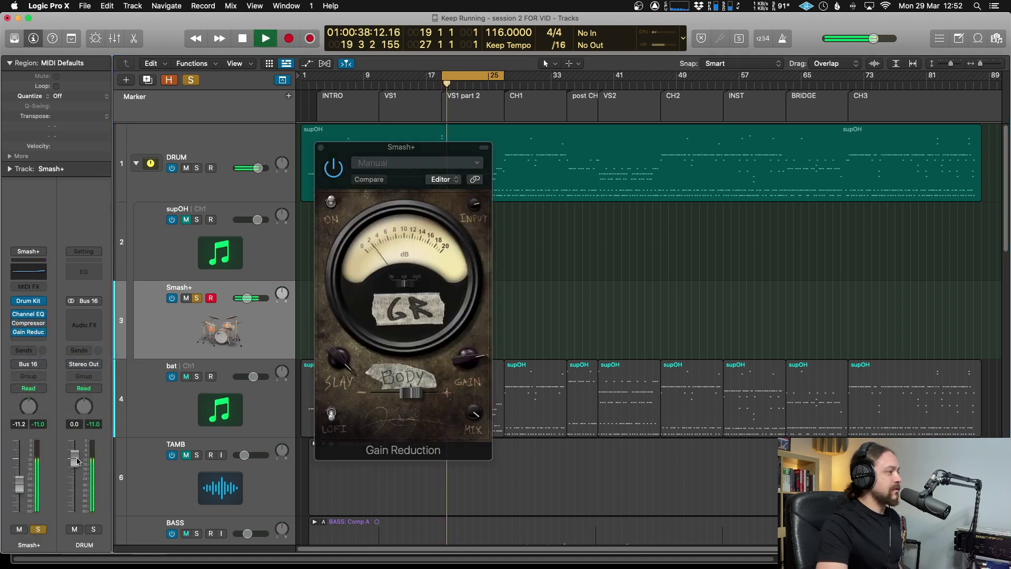
drag(325, 363, 341, 383)
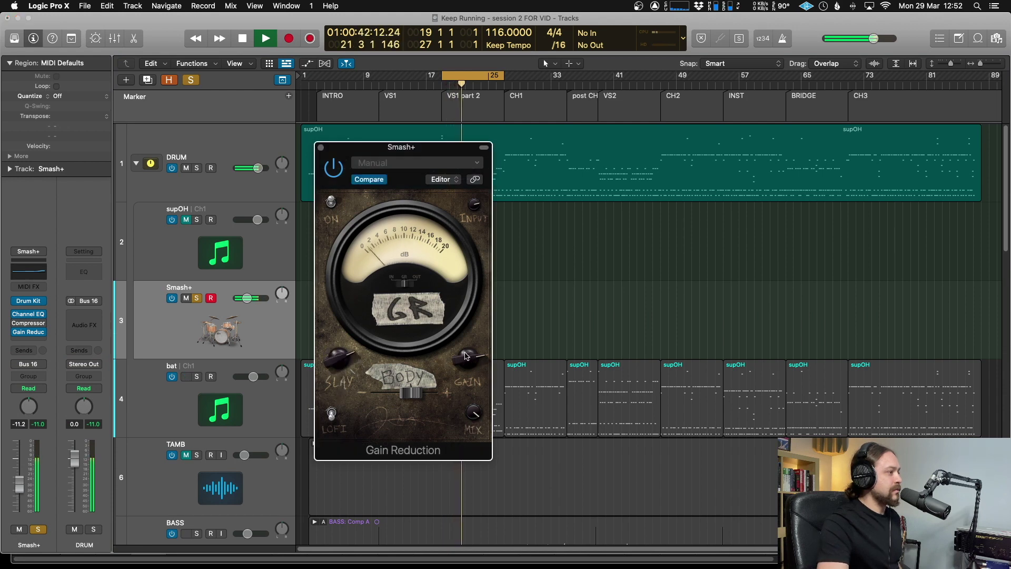
mouse_move(345, 353)
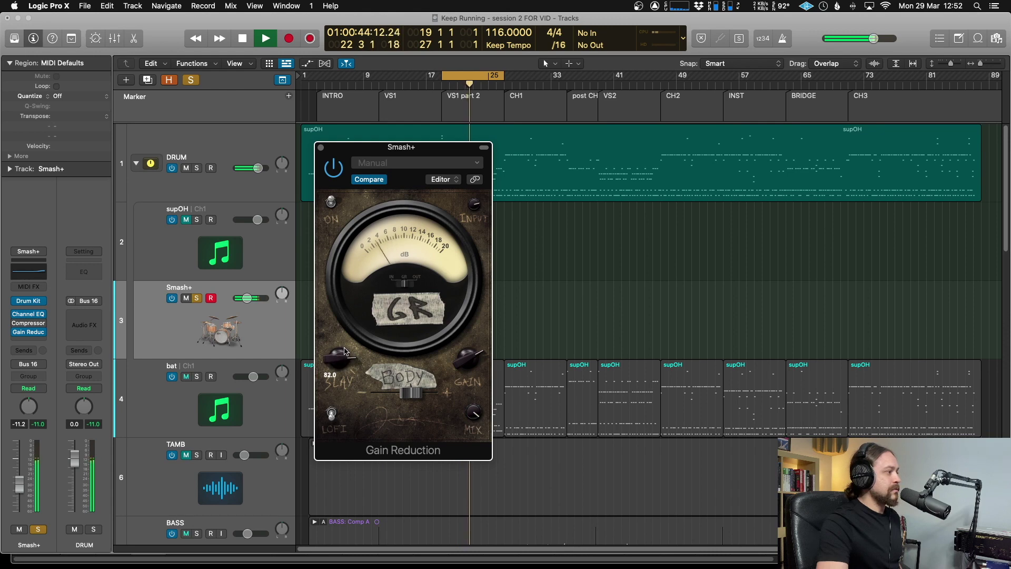
key(space)
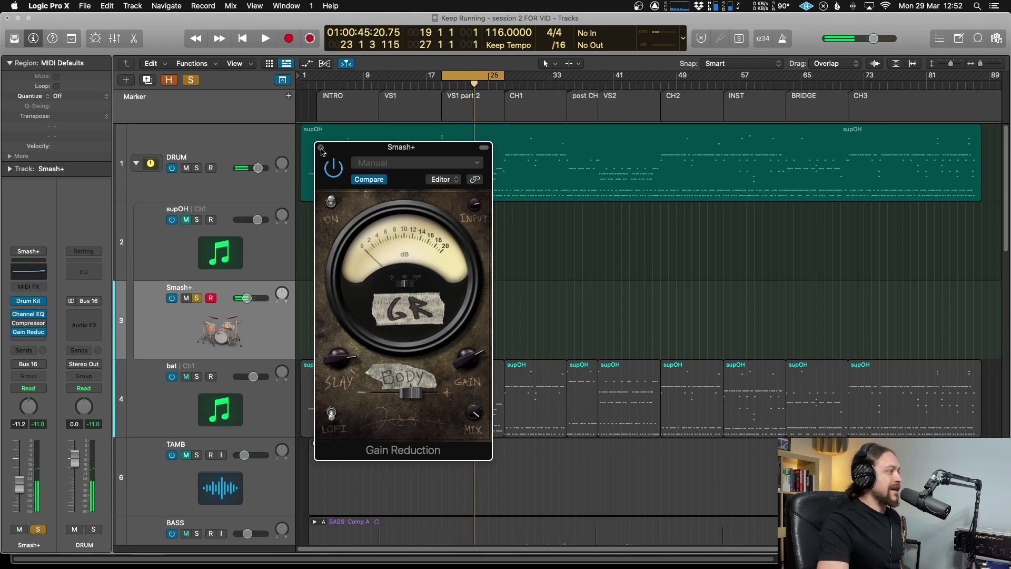
click(322, 148)
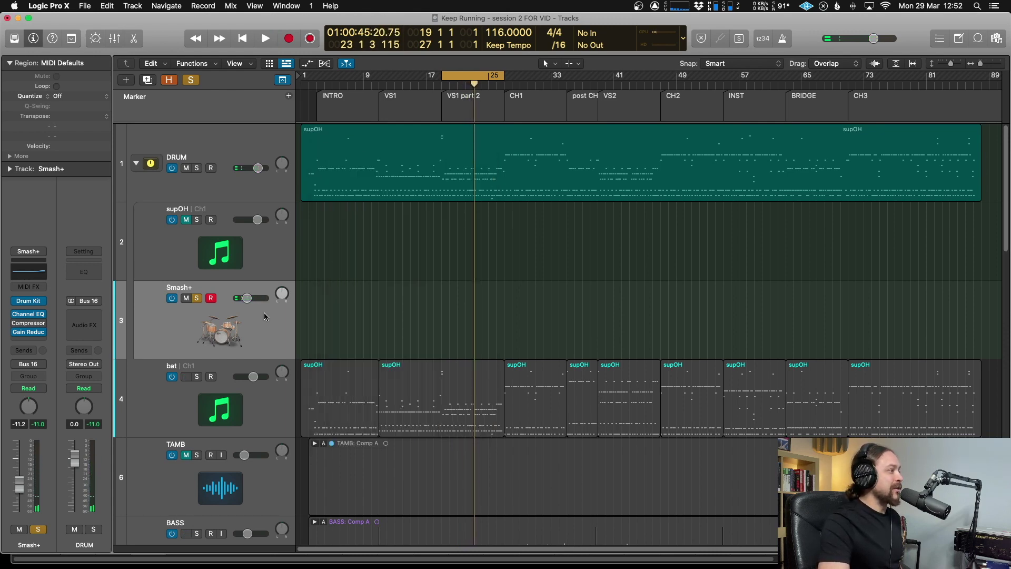
Pull the Smash+ fader fully down, solo supOH and Smash+, and start playback.
drag(248, 298, 210, 299)
click(197, 298)
click(198, 220)
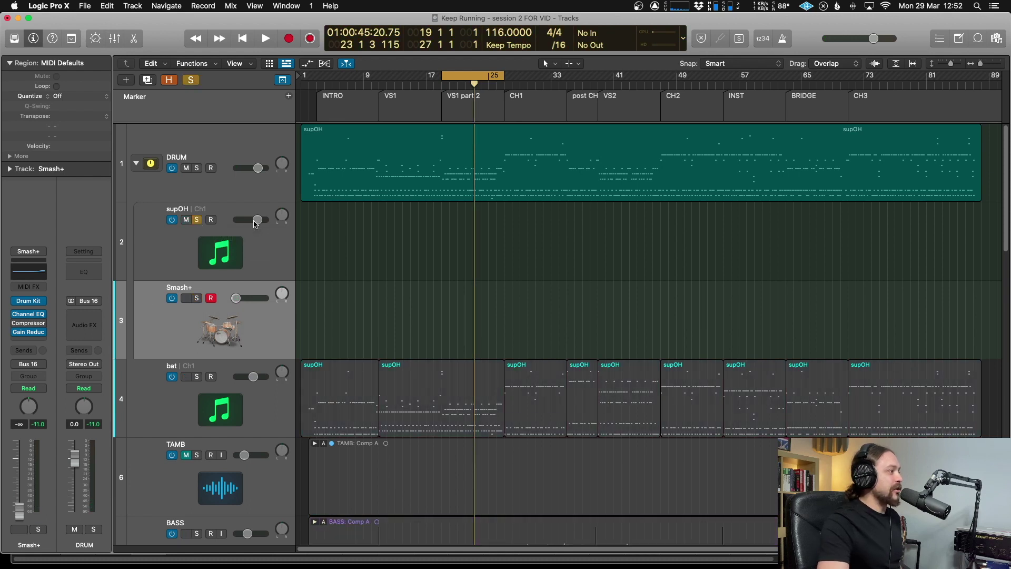
scroll(195, 243, down, 1)
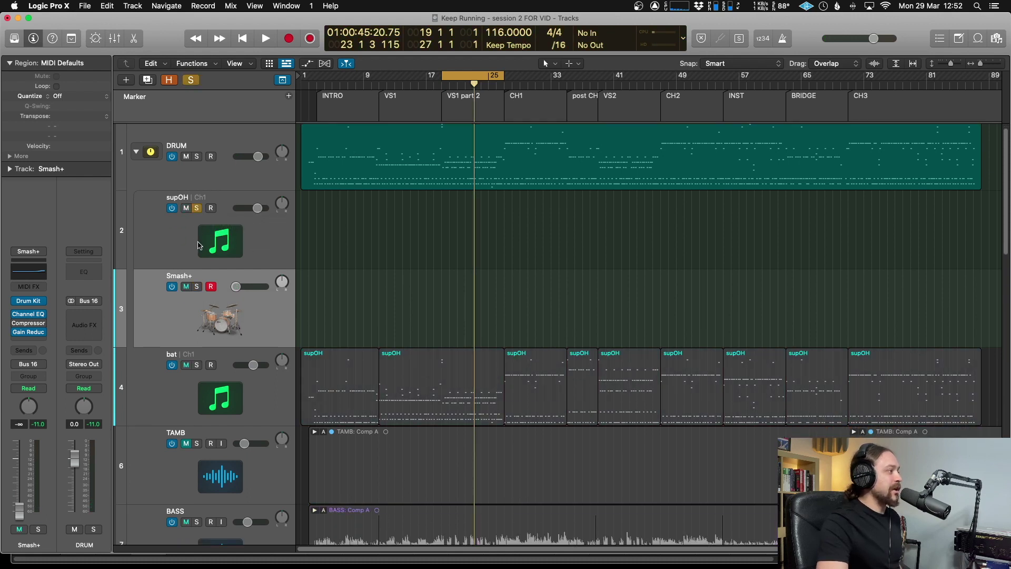
click(197, 287)
key(space)
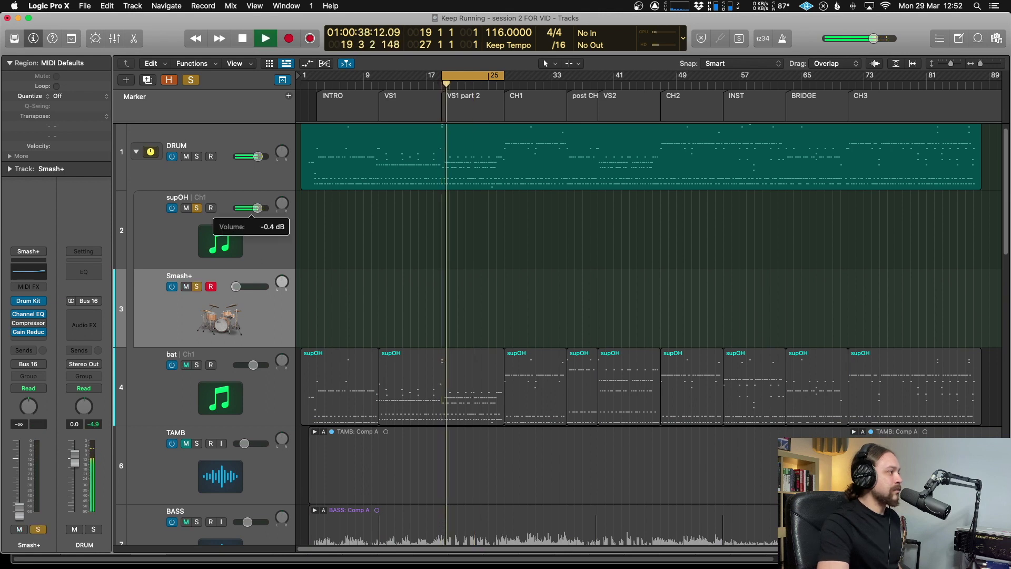
Raise the Smash+ volume gradually during playback until it sits at -21 dB.
drag(236, 287, 241, 286)
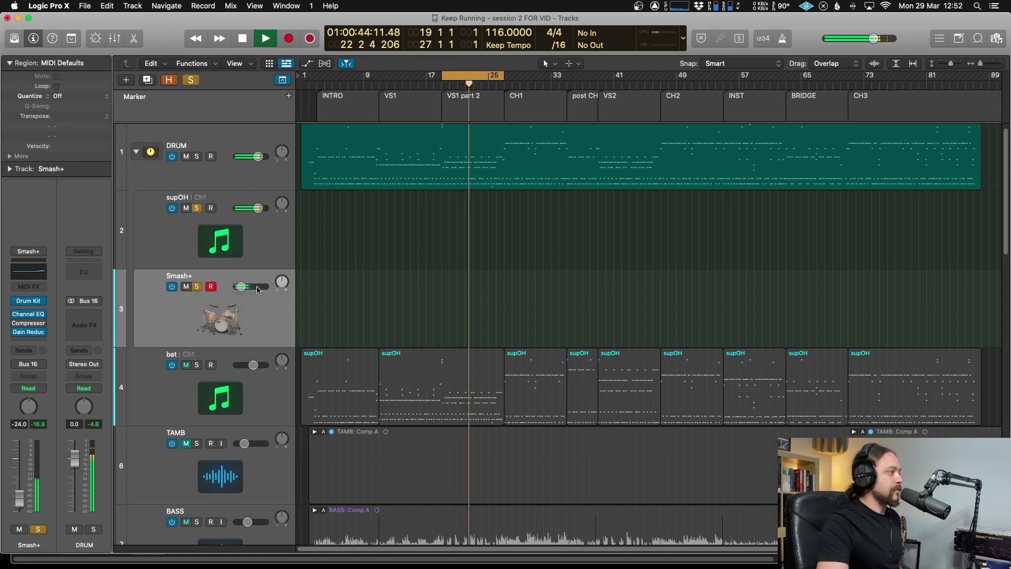
key(space)
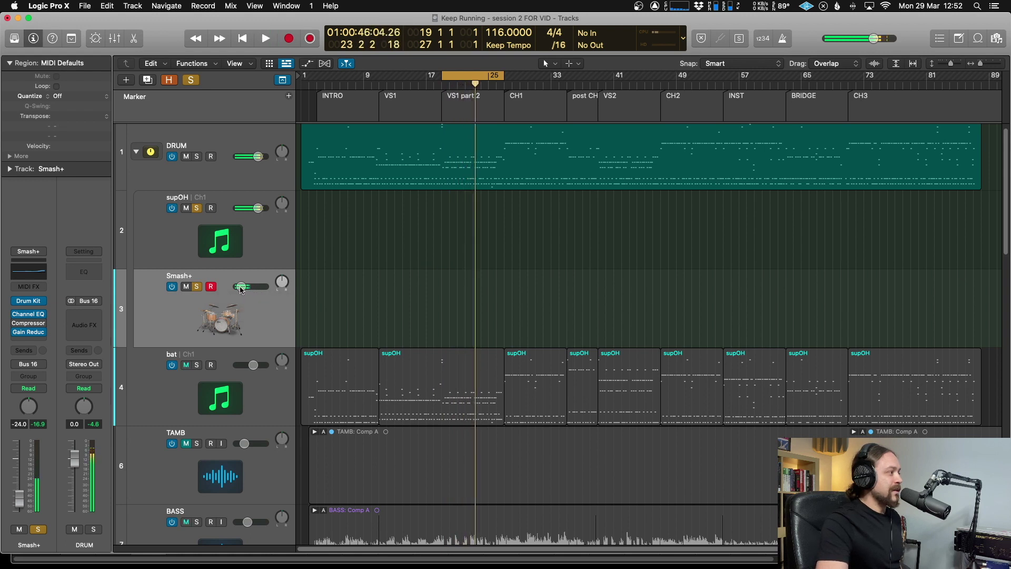
key(space)
mouse_move(240, 288)
mouse_down()
mouse_move(195, 296)
mouse_move(238, 286)
mouse_up()
key(space)
key(space)
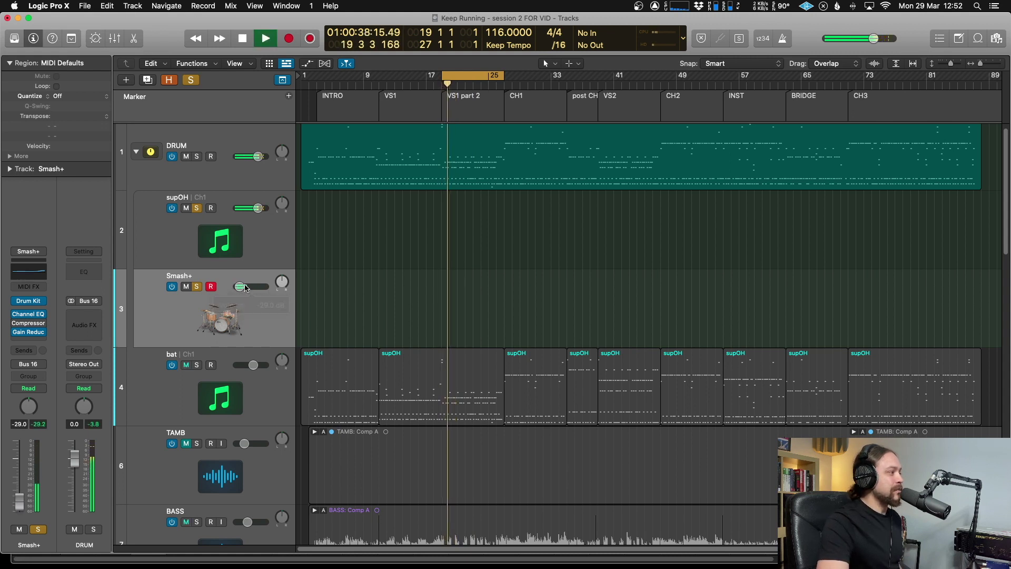
drag(20, 519, 21, 507)
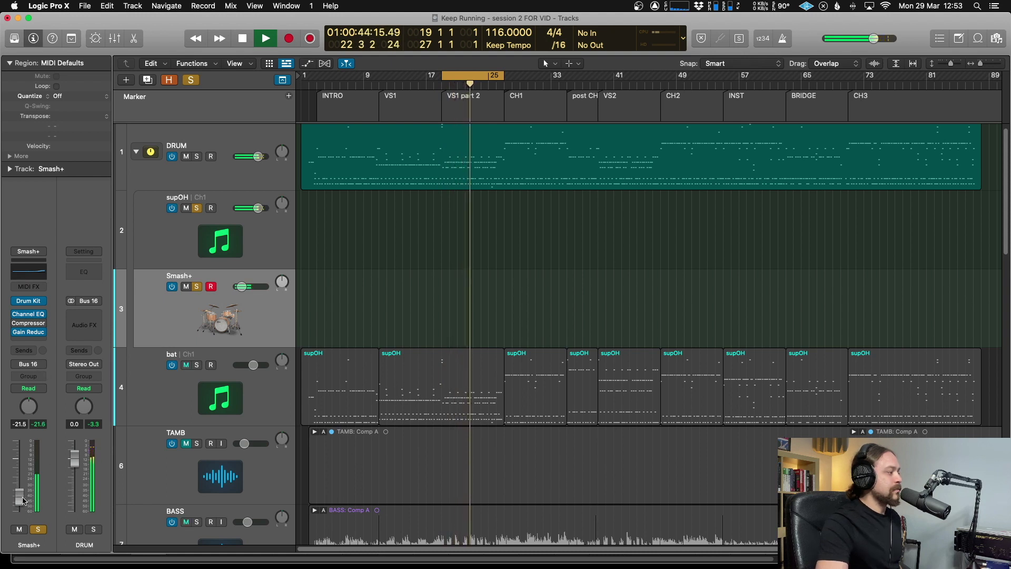
drag(21, 501, 22, 500)
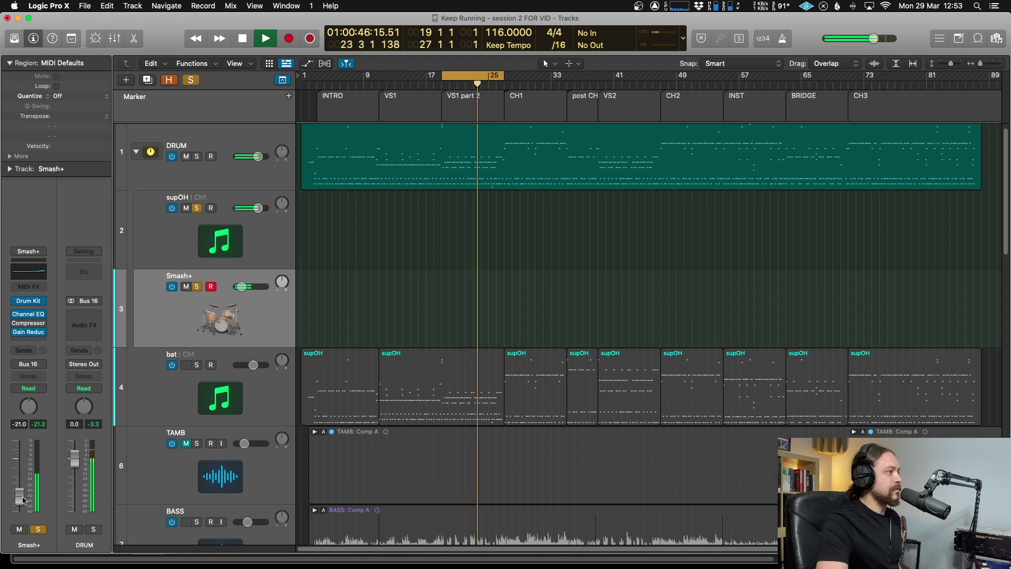
key(space)
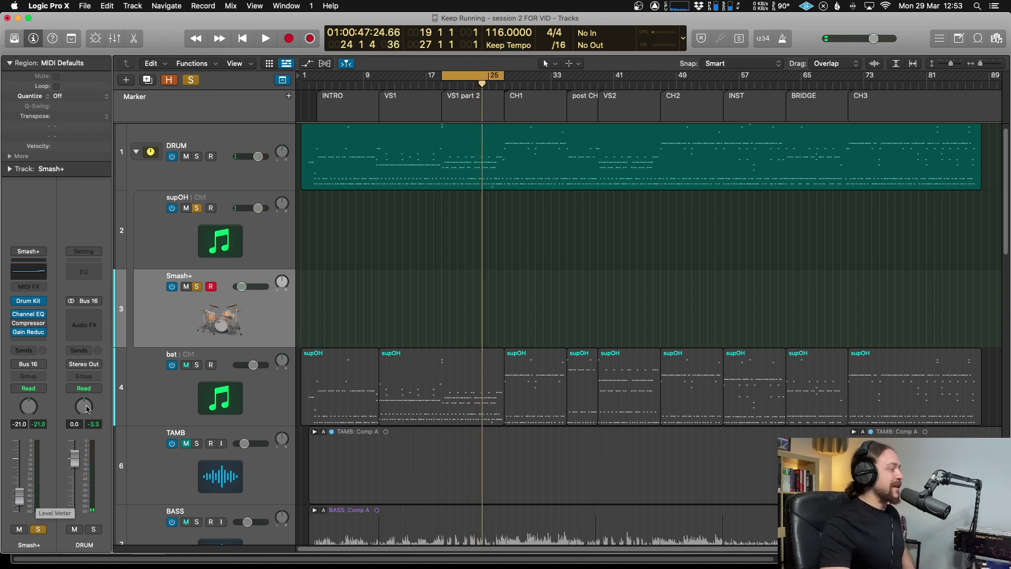
click(409, 149)
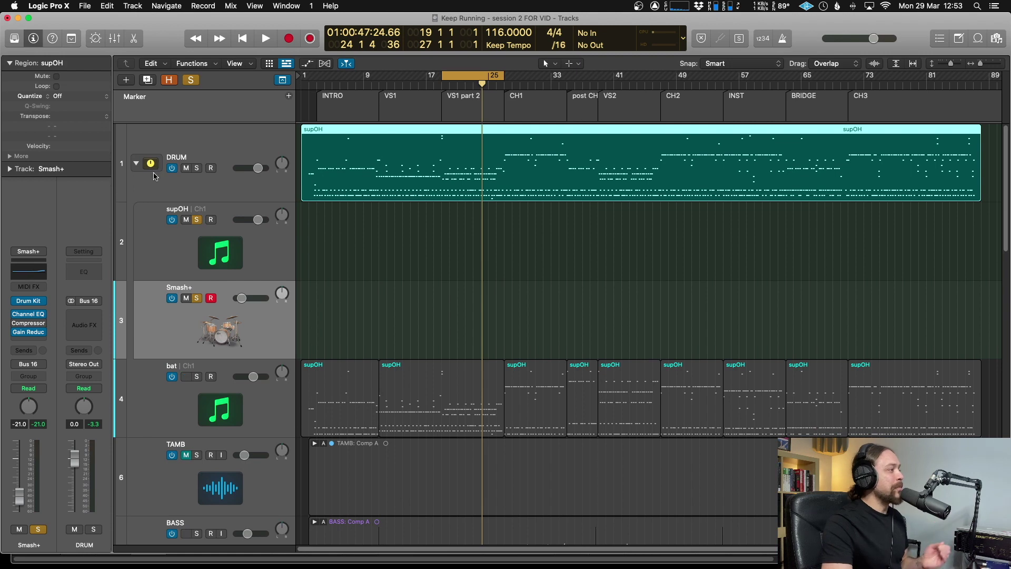
click(136, 165)
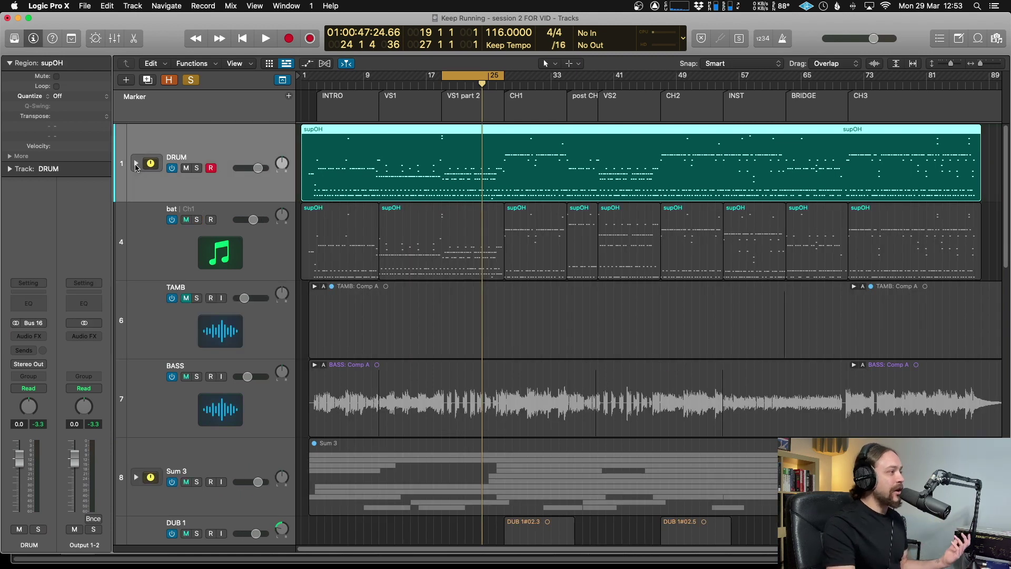
click(136, 165)
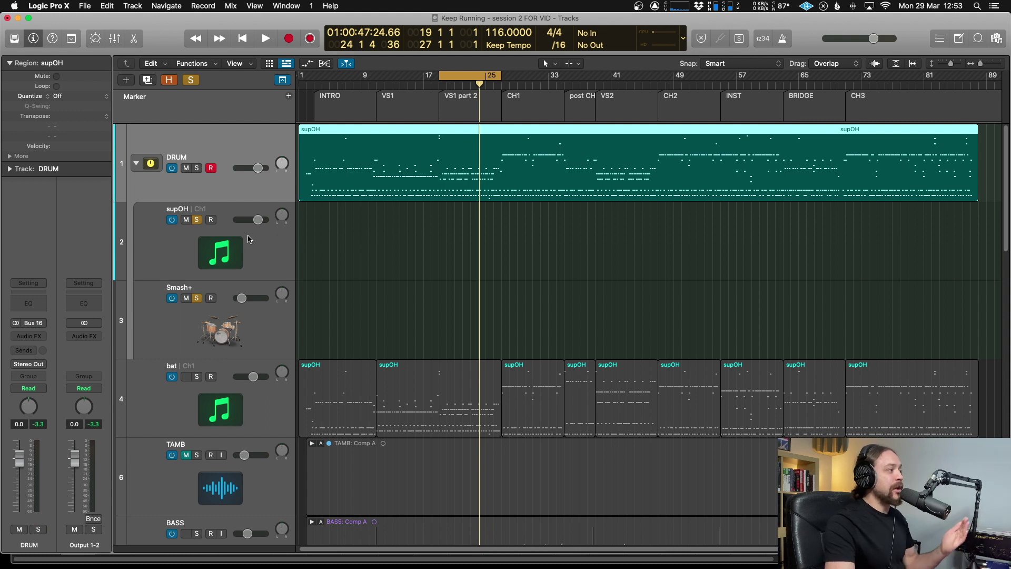